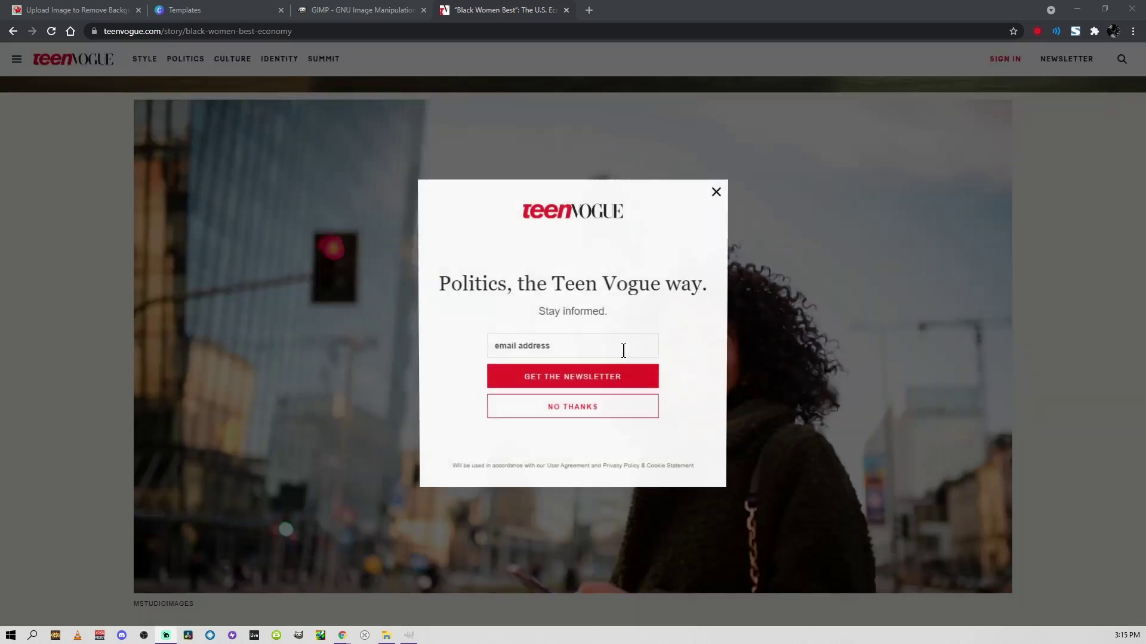
# Step: Dismiss the newsletter pop-up and save the article's photo of the smiling woman to the computer
pyautogui.click(711, 190)
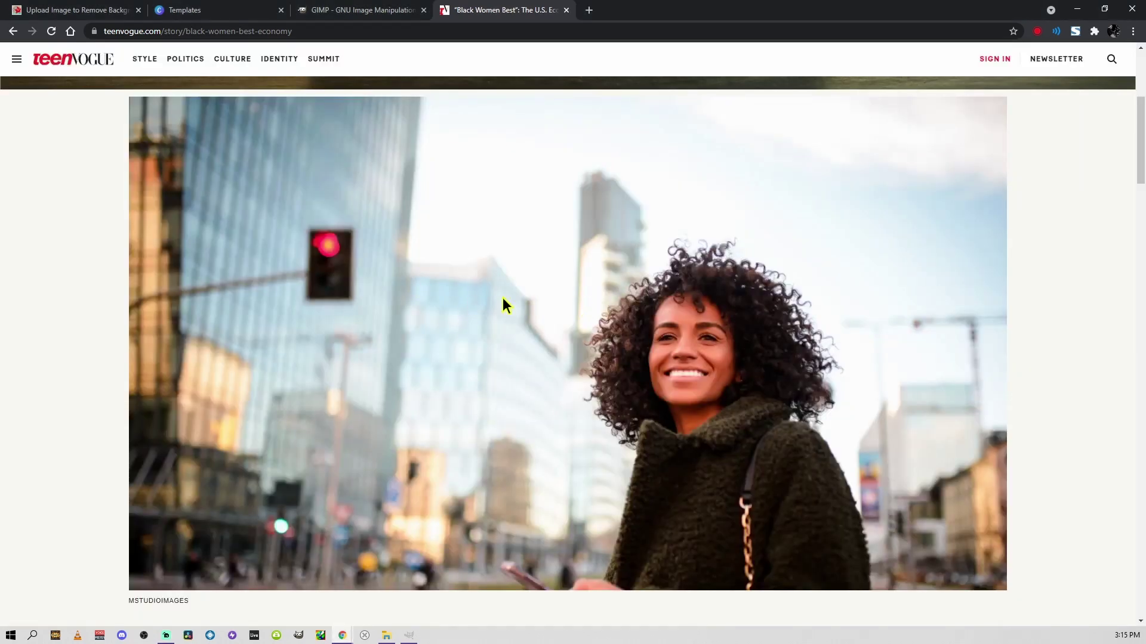
pyautogui.rightClick(482, 293)
pyautogui.click(513, 316)
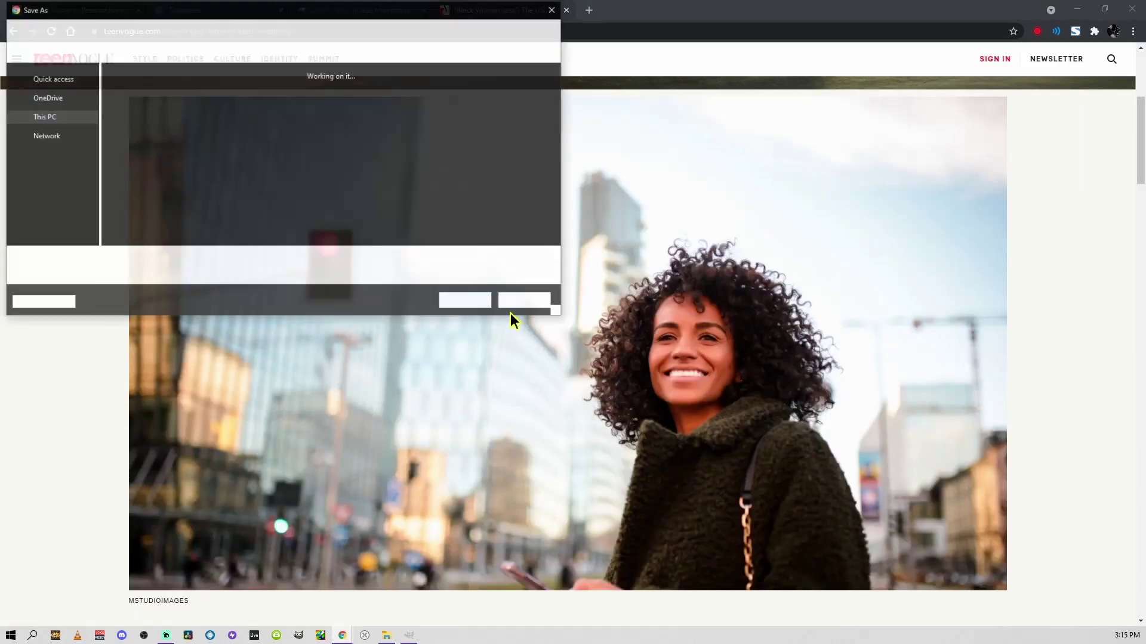
pyautogui.click(457, 303)
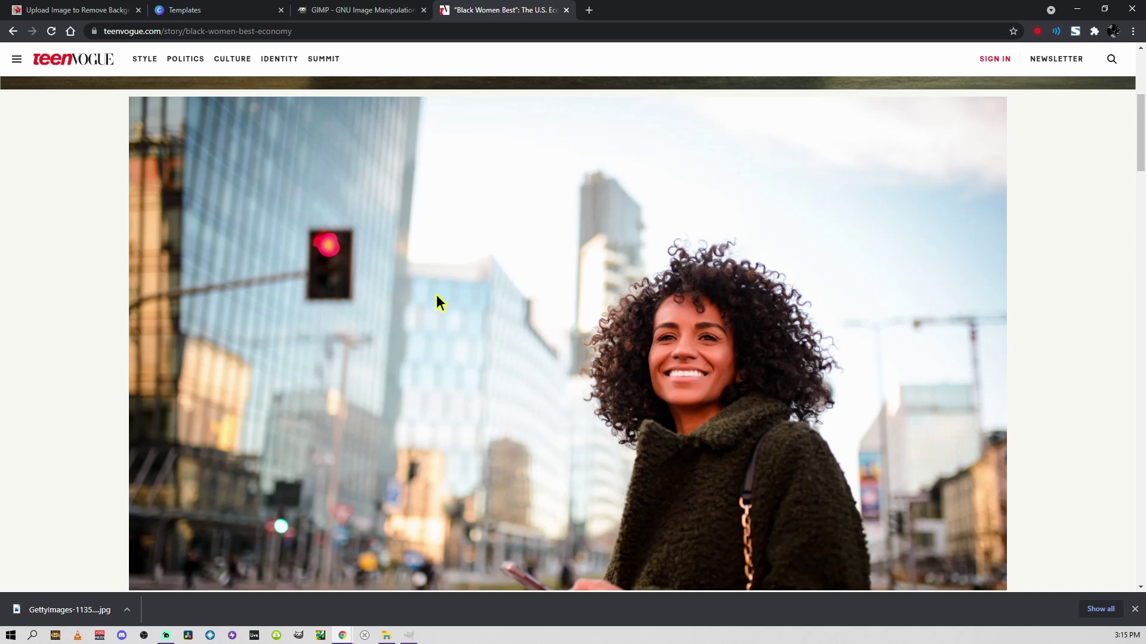
# Step: Go from the GIMP website to PhotoScissors and upload the saved photo of the woman for background removal
pyautogui.click(334, 10)
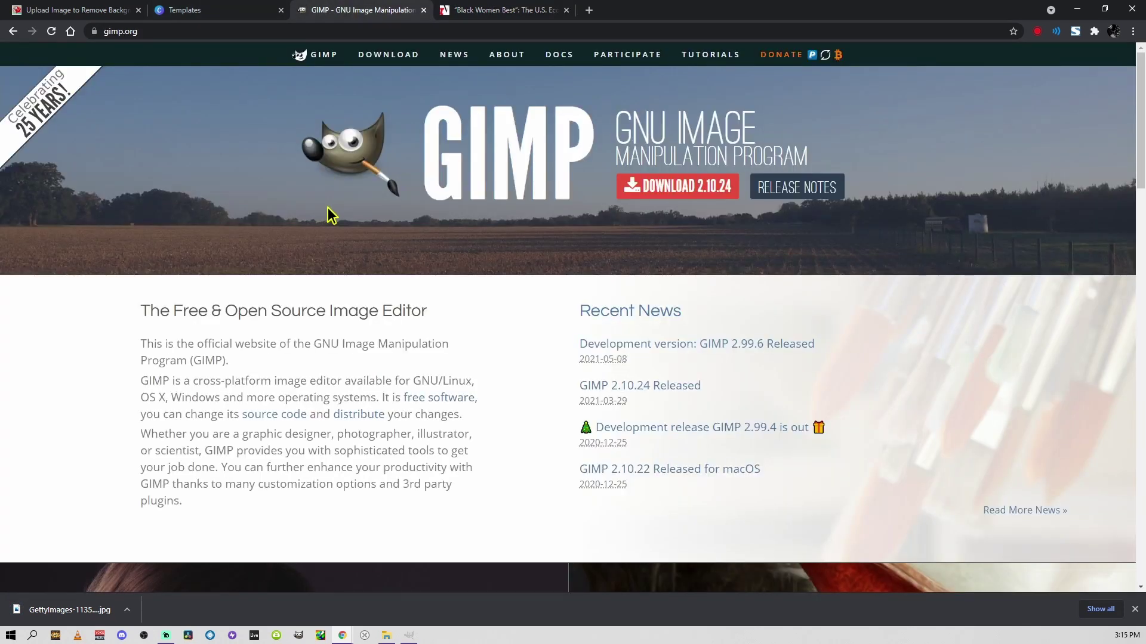
pyautogui.click(1135, 609)
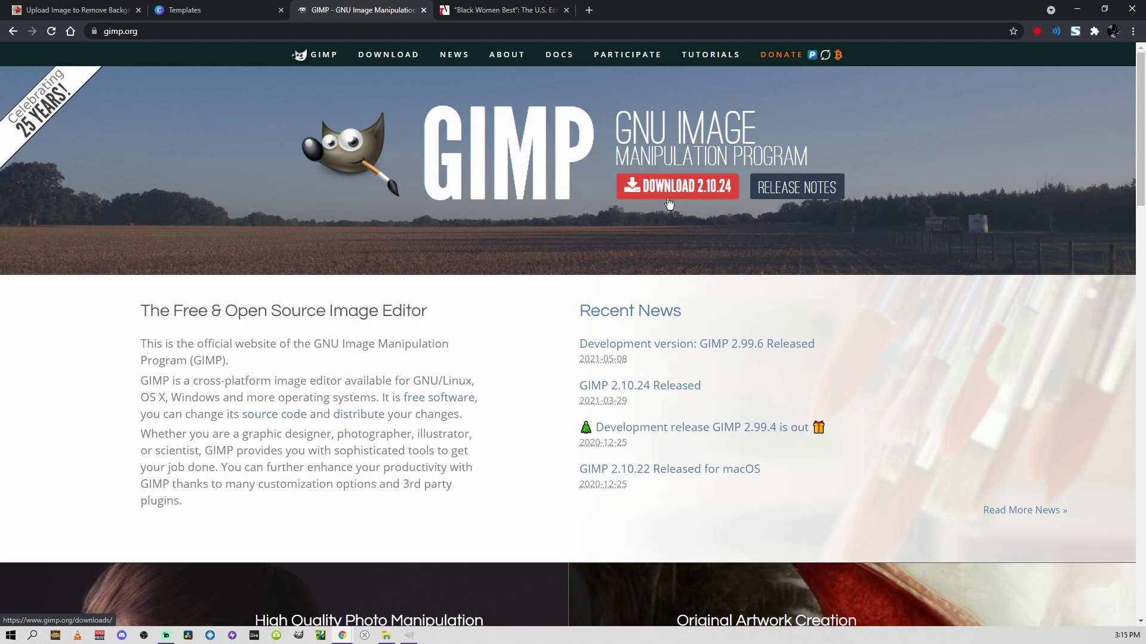
pyautogui.click(71, 10)
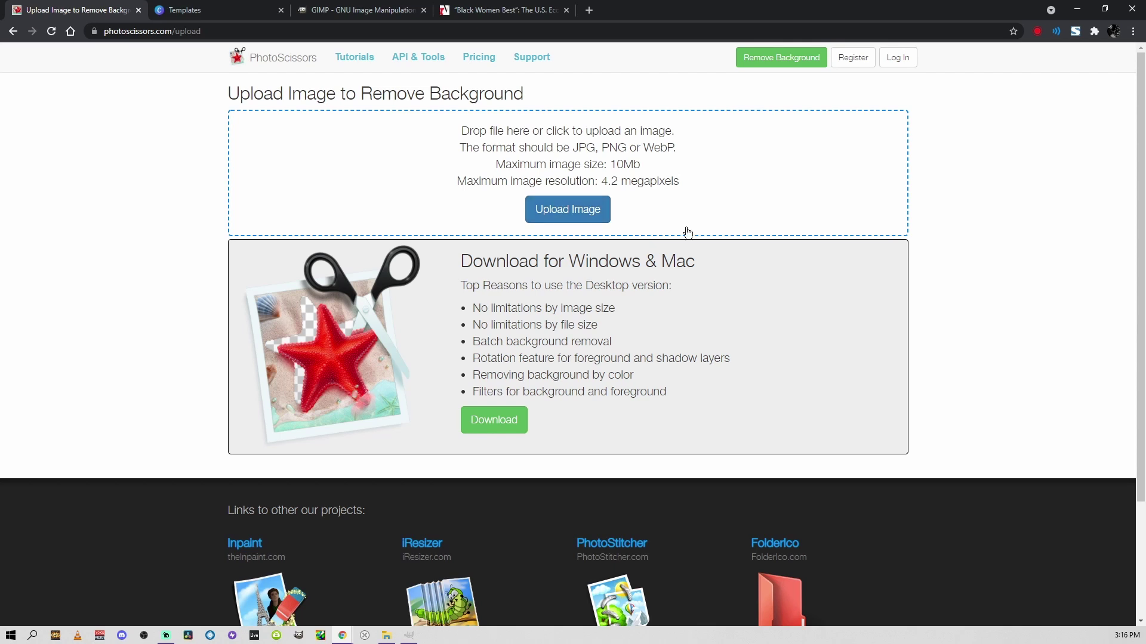
pyautogui.click(564, 213)
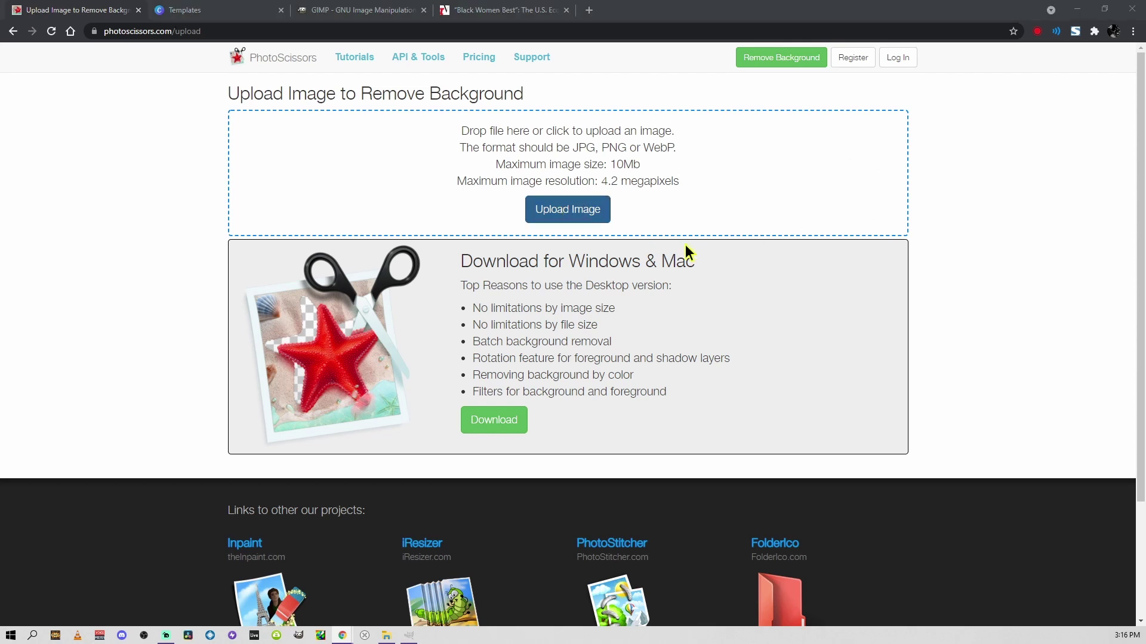
pyautogui.doubleClick(328, 116)
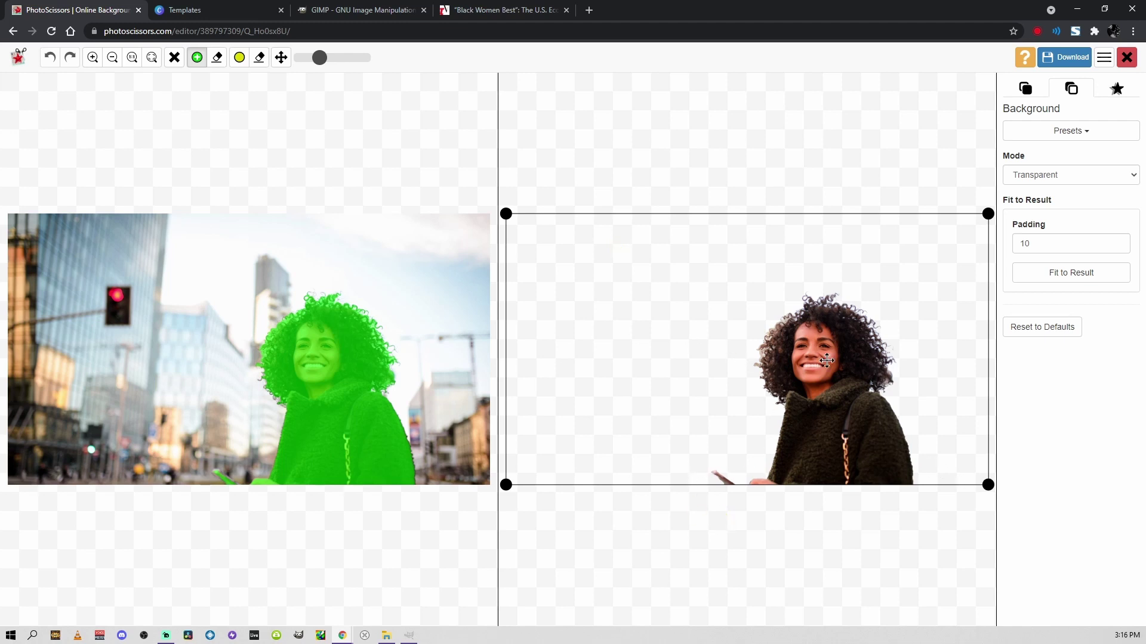
# Step: Crop the transparent result frame closer around the woman by moving in its two upper corners
pyautogui.moveTo(507, 215); pyautogui.dragTo(657, 276)
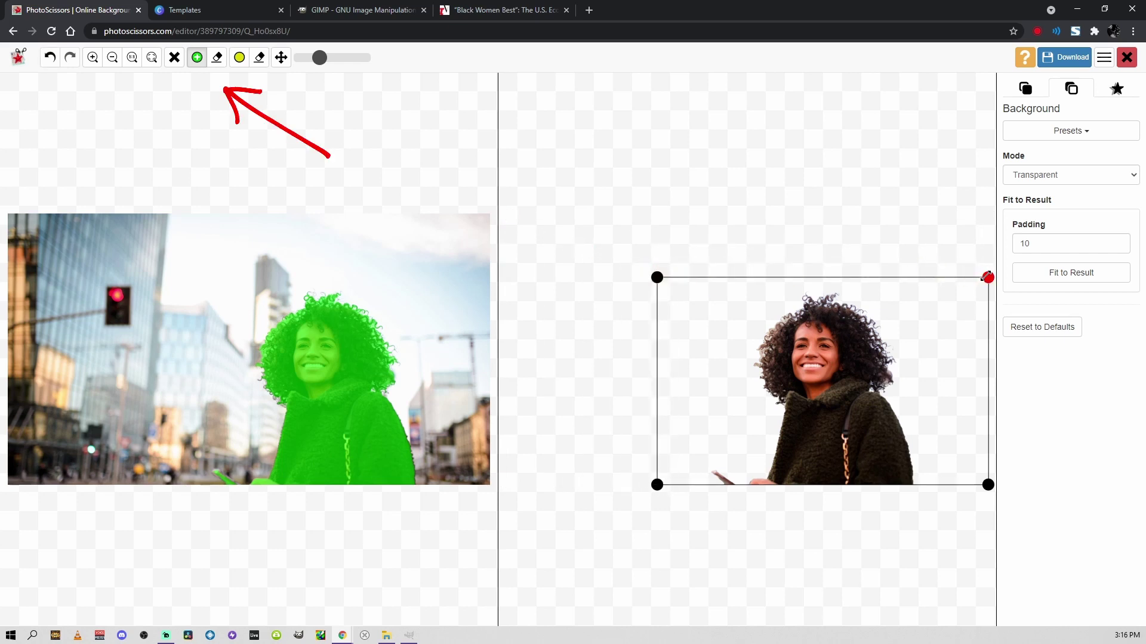
pyautogui.moveTo(987, 277); pyautogui.dragTo(964, 277)
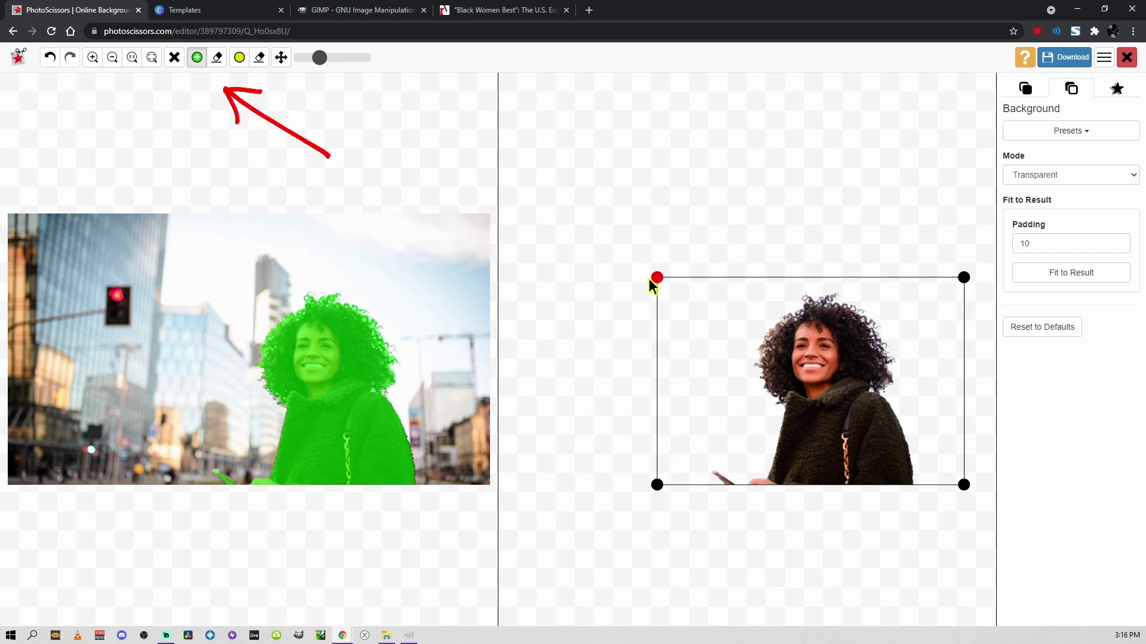
pyautogui.moveTo(658, 278); pyautogui.dragTo(668, 283)
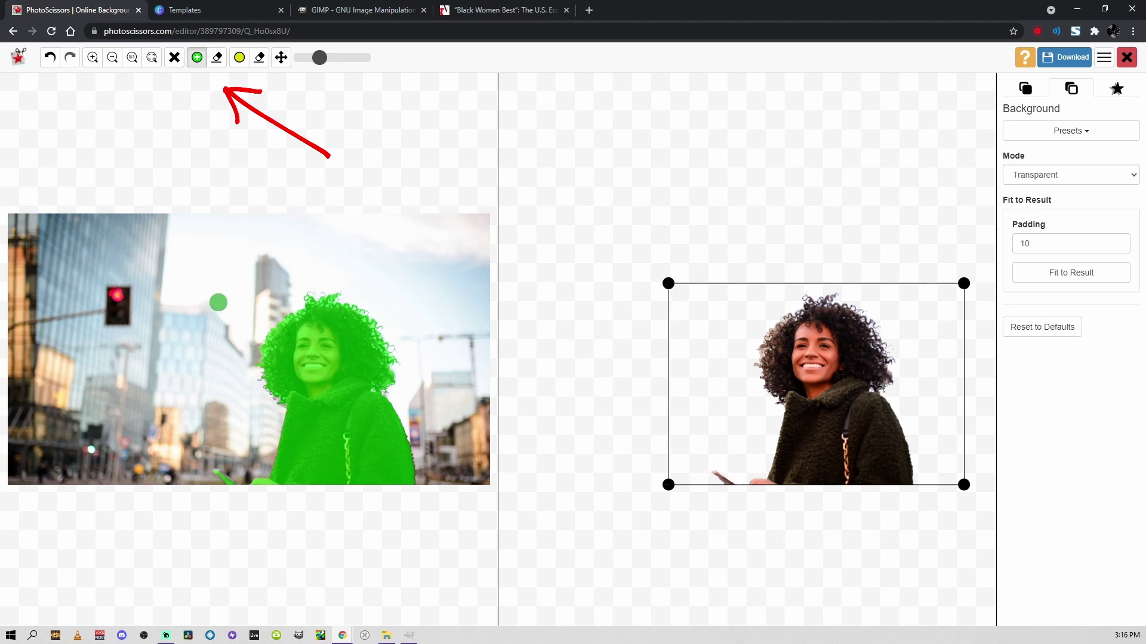
# Step: Mark the traffic light as foreground with the green marker and erase that marking again
pyautogui.moveTo(127, 290)
pyautogui.mouseDown()
pyautogui.moveTo(105, 307)
pyautogui.moveTo(128, 313)
pyautogui.mouseUp()
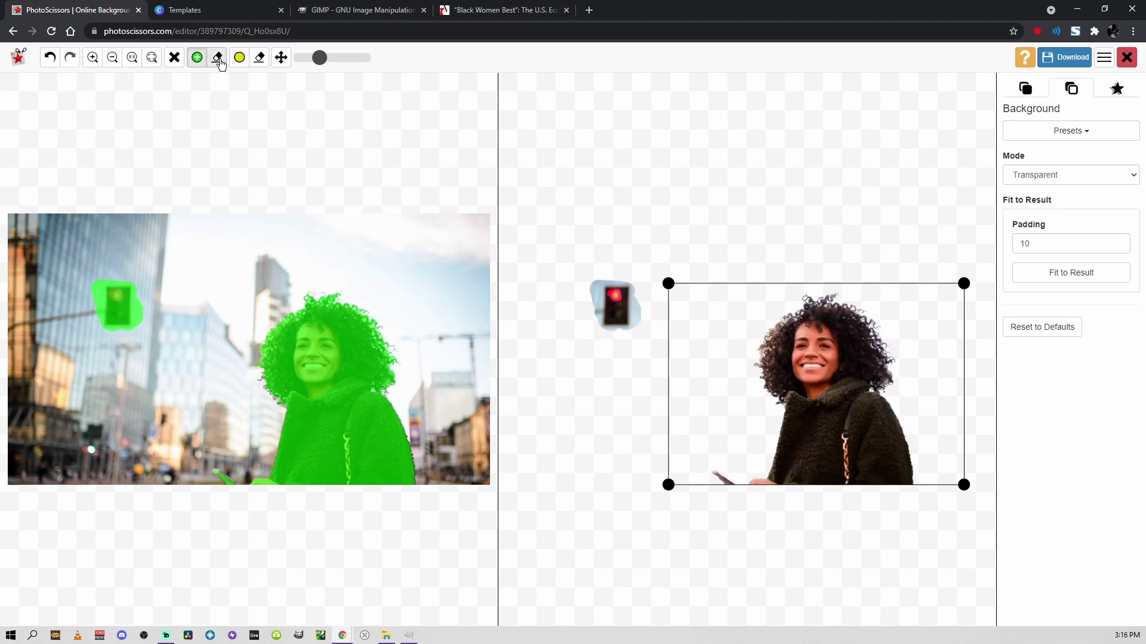
pyautogui.click(217, 57)
pyautogui.moveTo(117, 311)
pyautogui.mouseDown()
pyautogui.moveTo(139, 282)
pyautogui.moveTo(117, 297)
pyautogui.moveTo(77, 290)
pyautogui.moveTo(132, 328)
pyautogui.mouseUp()
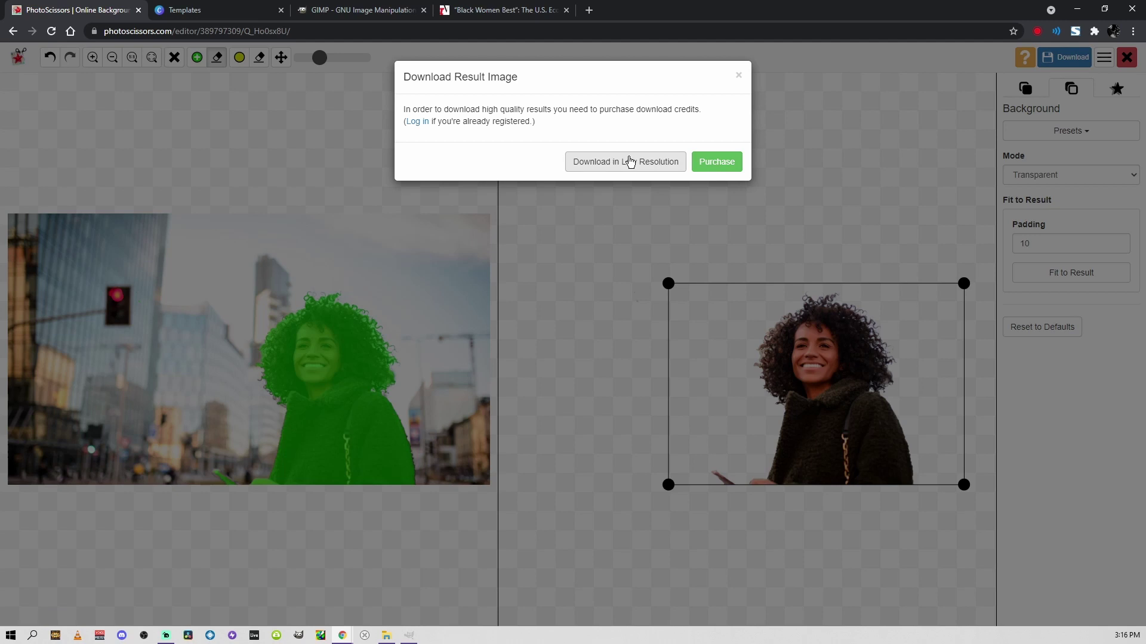
# Step: Download the cutout in low resolution and open GettyImages-1135176958.png from the Downloads folder in GIMP
pyautogui.click(625, 162)
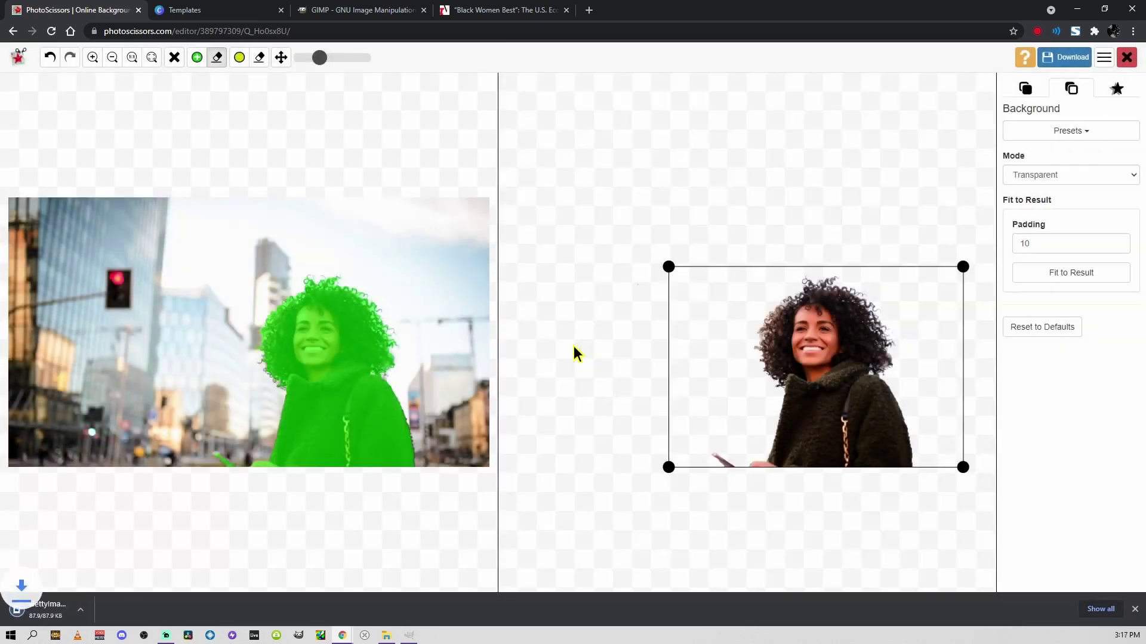
pyautogui.hotkey('alt', 'Tab')
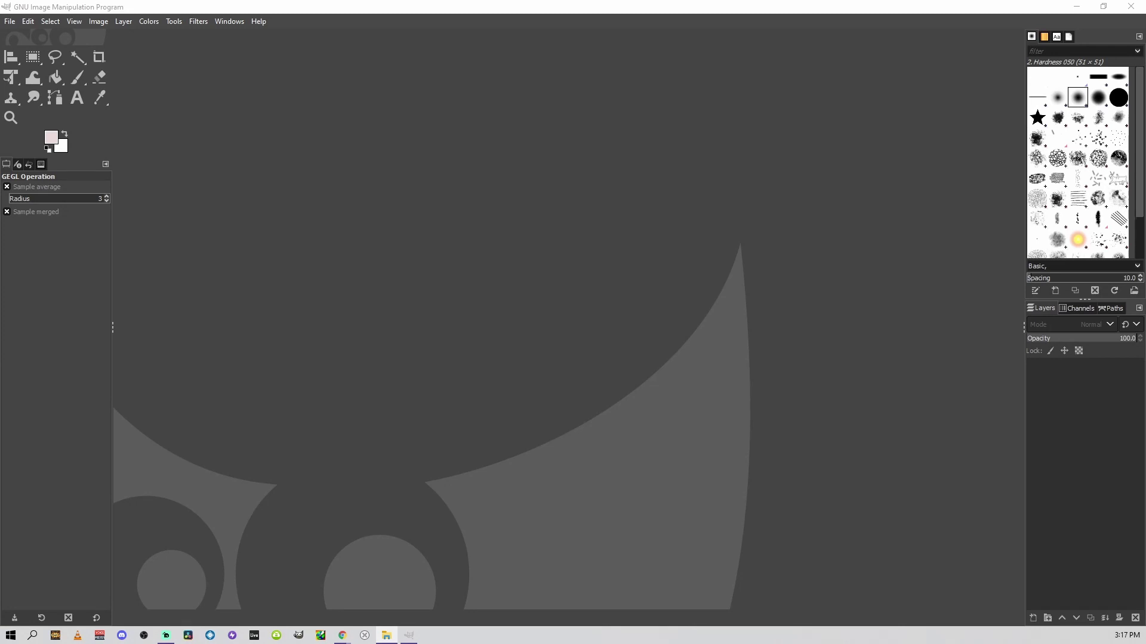
pyautogui.hotkey('alt', 'Tab')
pyautogui.moveTo(883, 30); pyautogui.dragTo(883, 197)
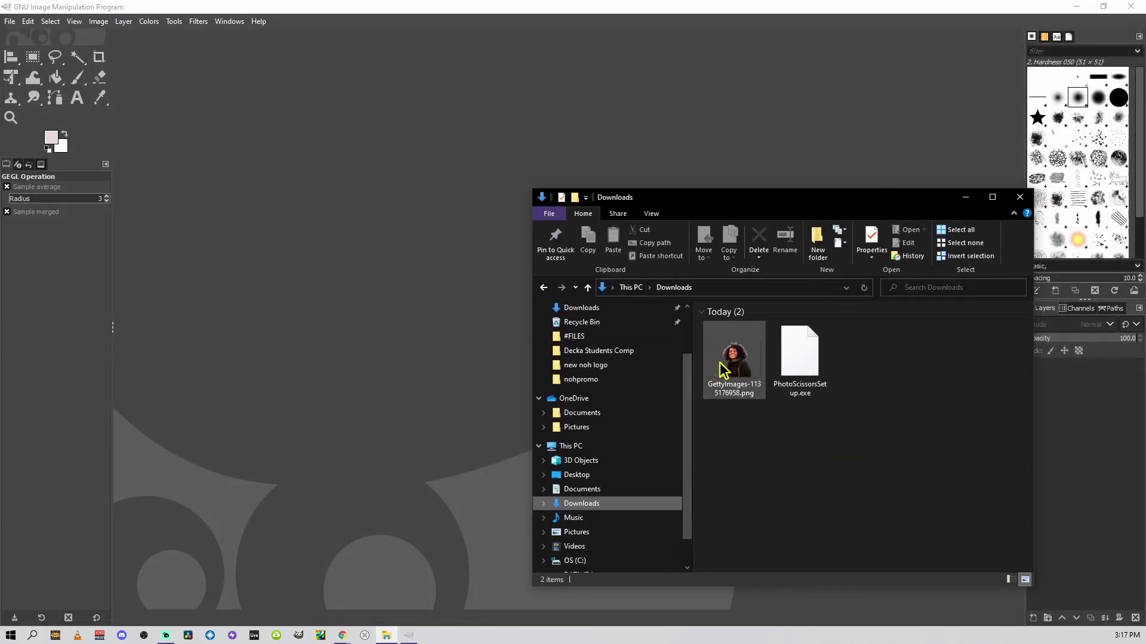
pyautogui.moveTo(721, 352); pyautogui.dragTo(451, 330)
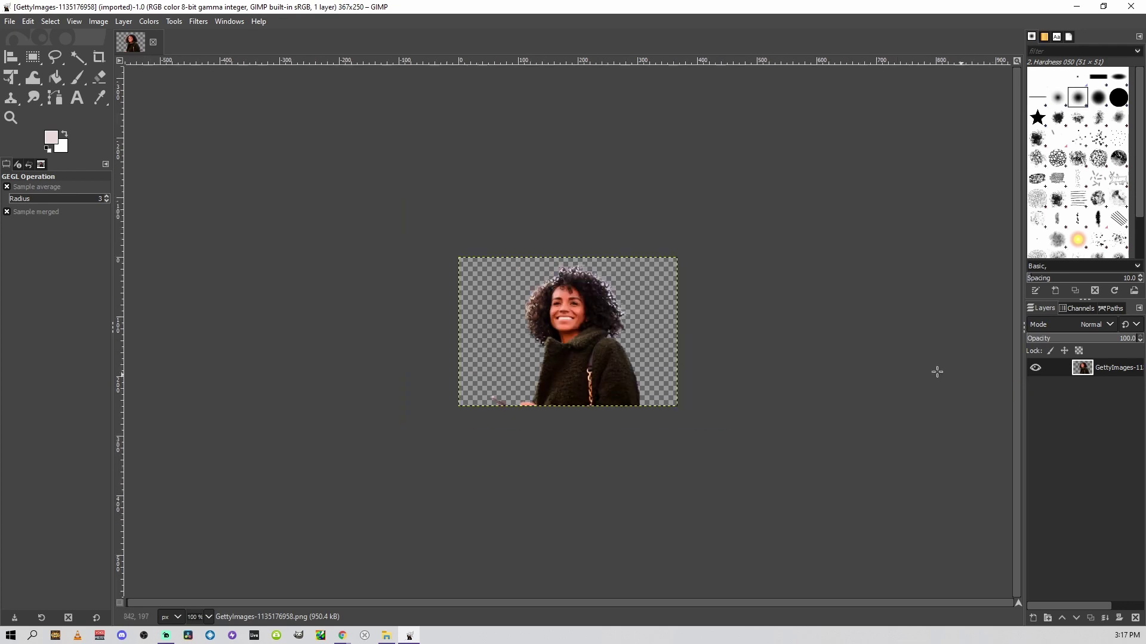
# Step: Select the woman's outline by applying Alpha to Selection to the cutout layer
pyautogui.rightClick(1106, 369)
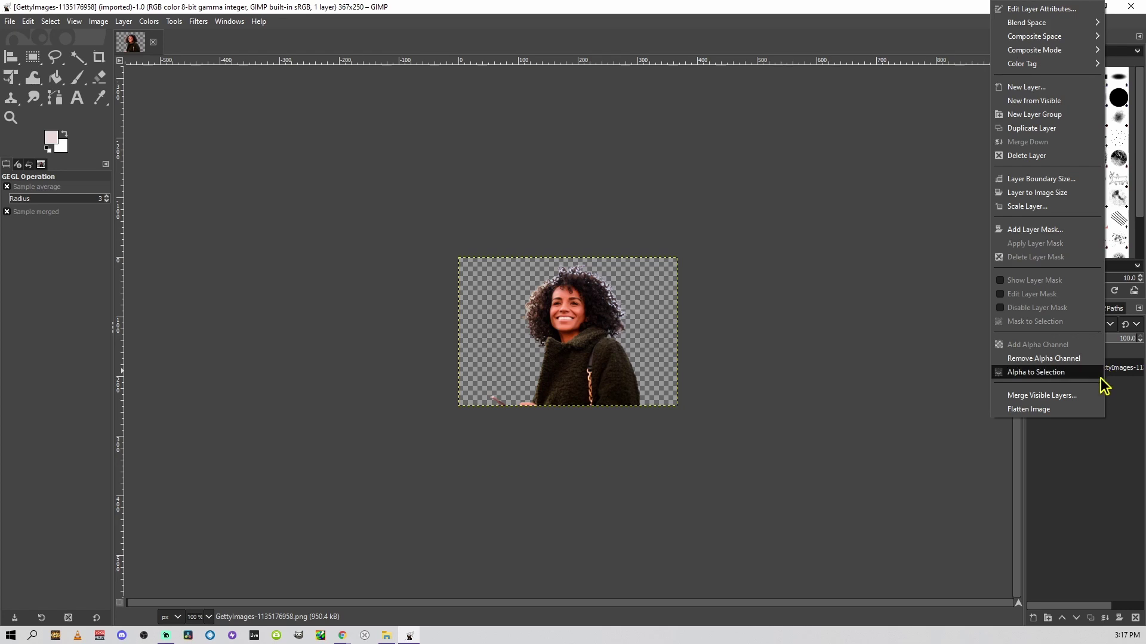
pyautogui.click(1113, 432)
pyautogui.rightClick(1110, 369)
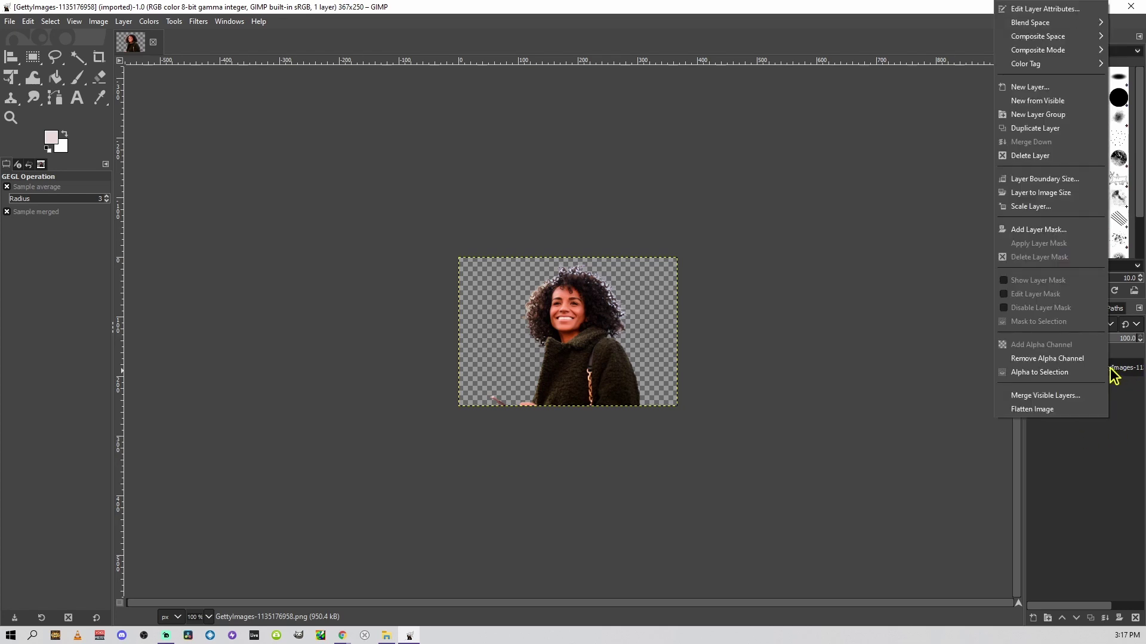
pyautogui.click(1037, 376)
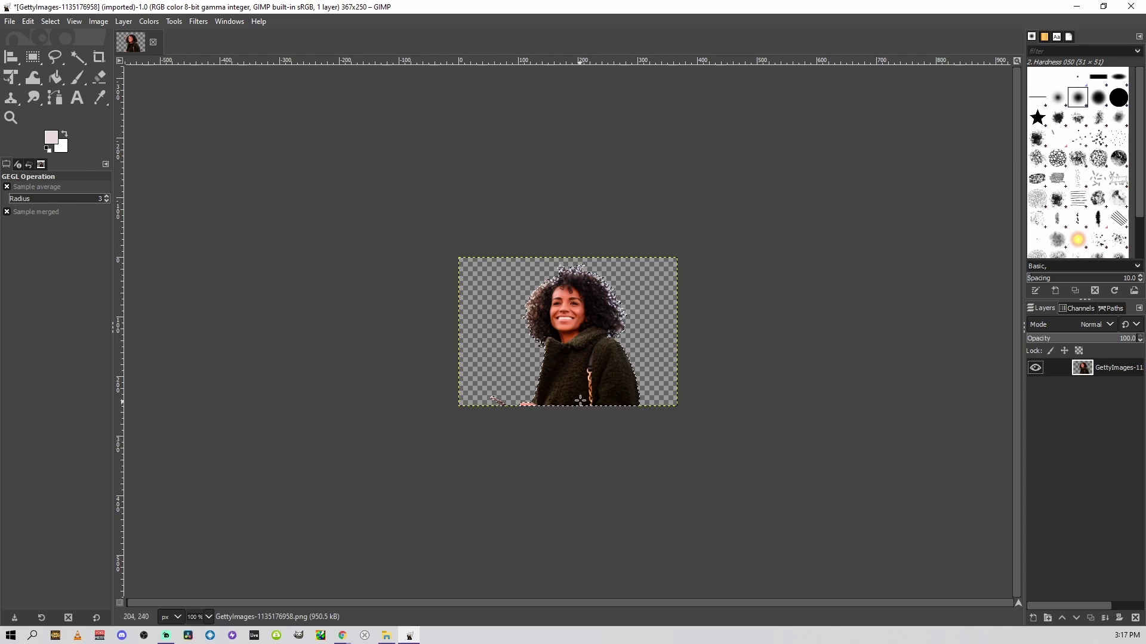
# Step: Stroke the selection around the woman with a solid-color, antialiased line in the current foreground color
pyautogui.scroll(4, 599, 386)
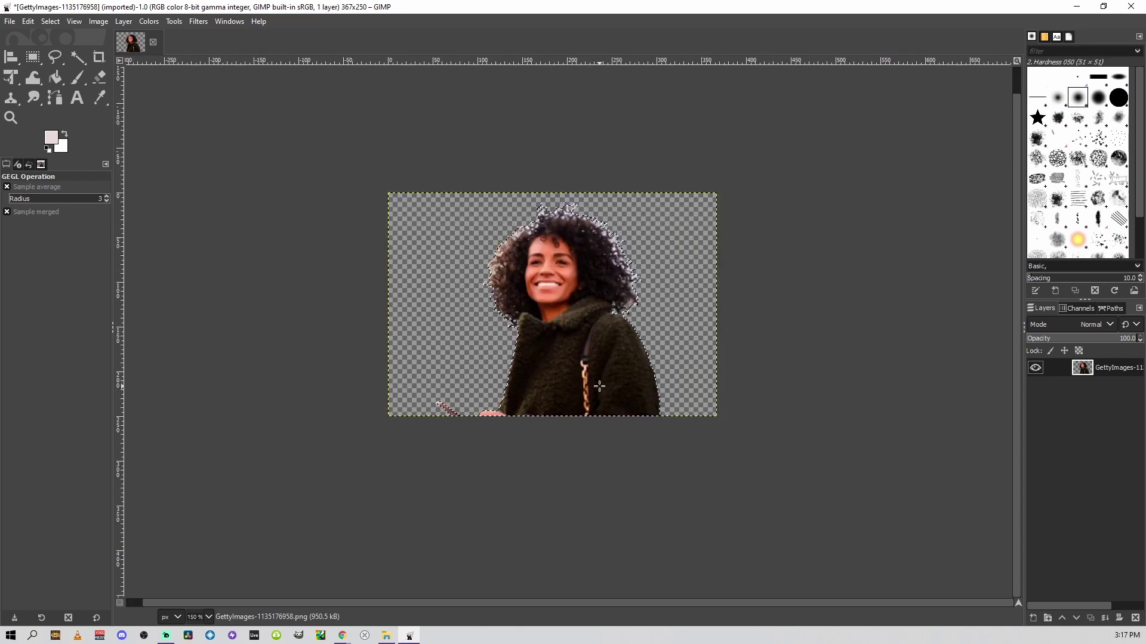
pyautogui.scroll(-4, 599, 386)
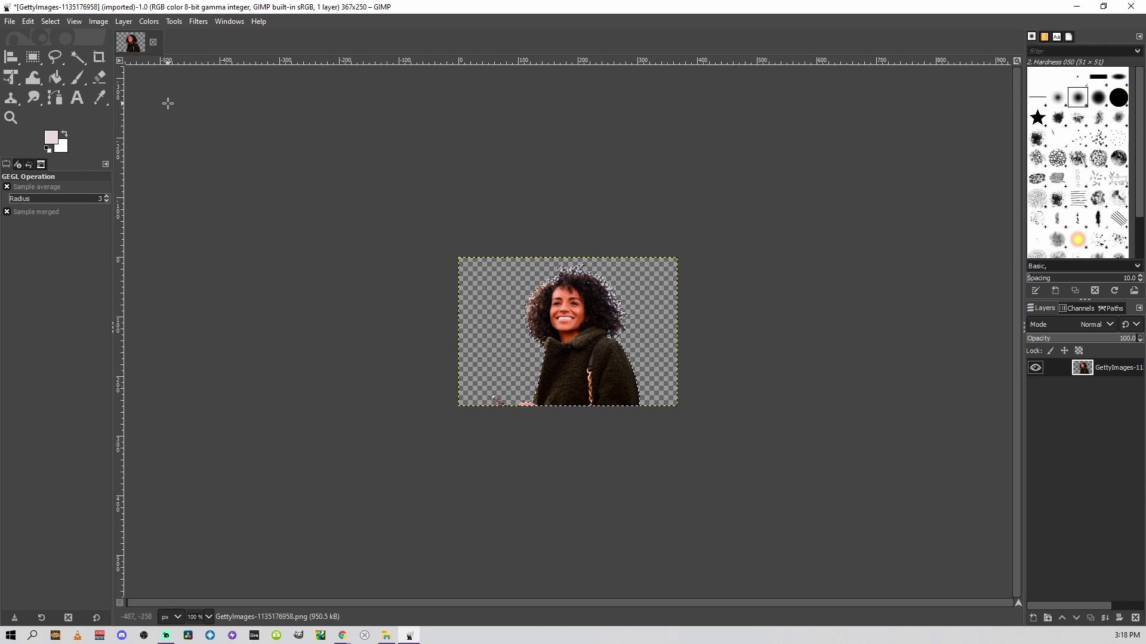
pyautogui.click(30, 22)
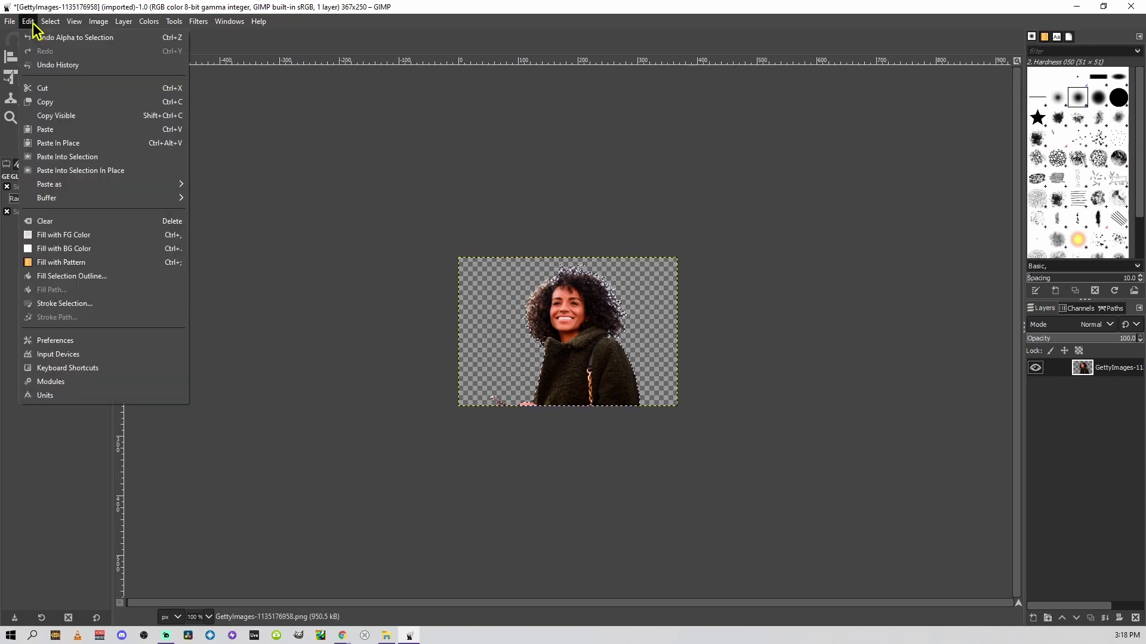
pyautogui.click(83, 308)
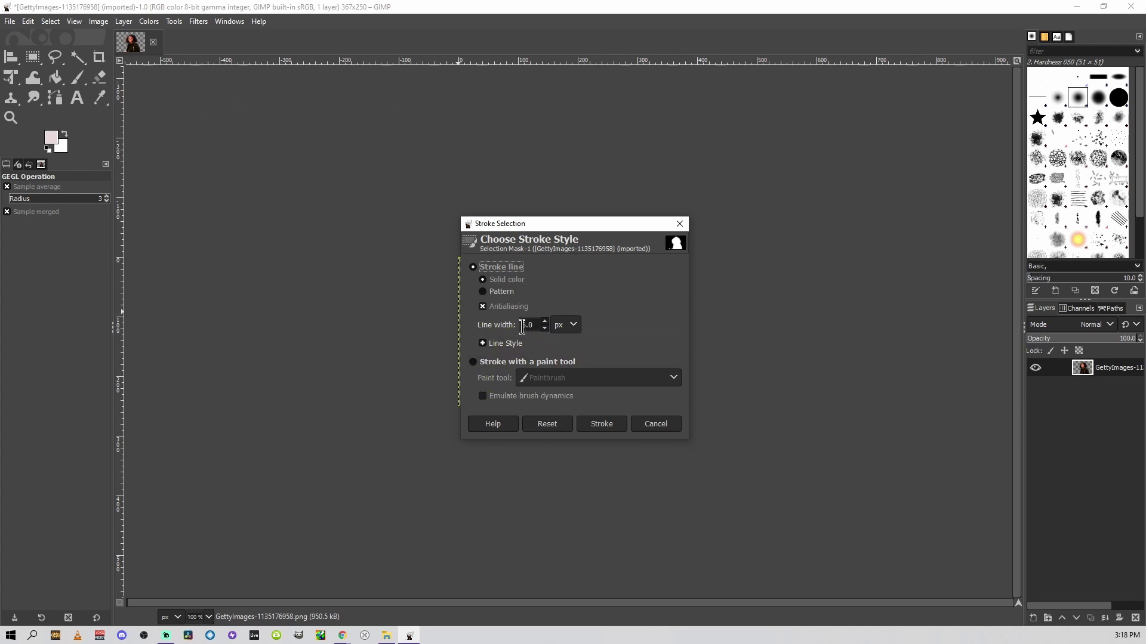
pyautogui.click(601, 424)
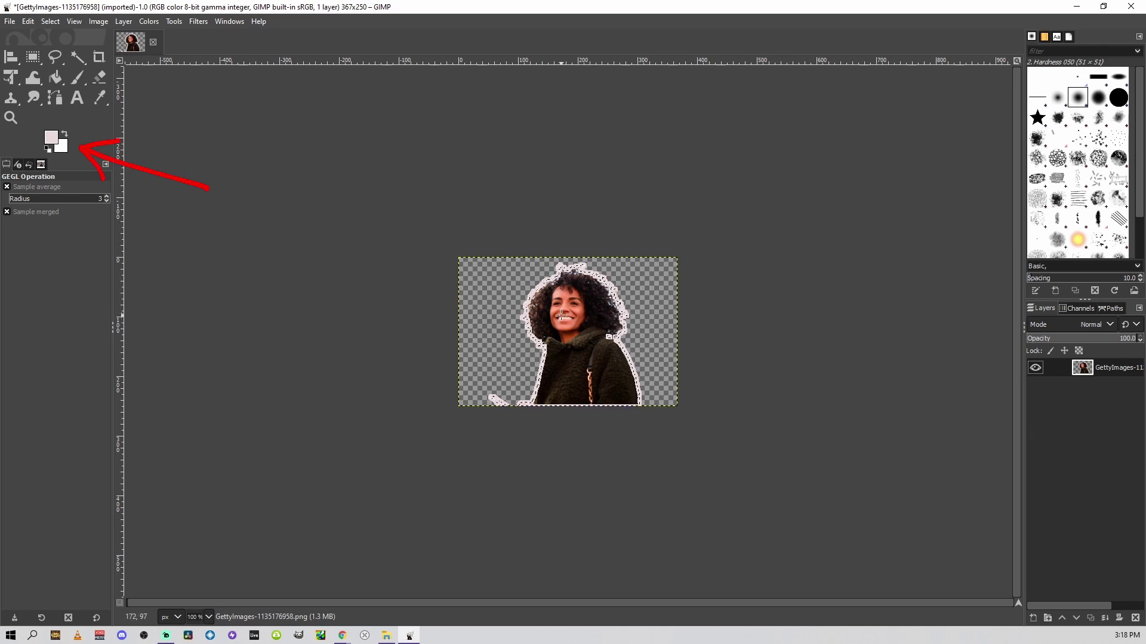
# Step: Apply a Gaussian Blur with Size X and Size Y of 1.50 to the stroked cutout
pyautogui.click(197, 22)
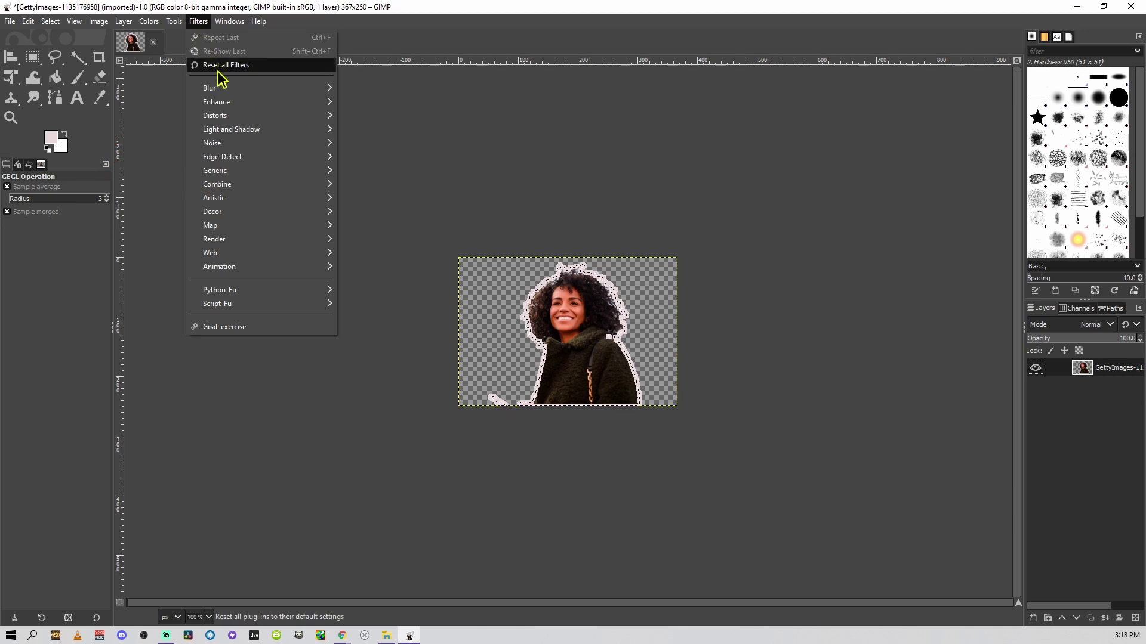
pyautogui.moveTo(230, 102)
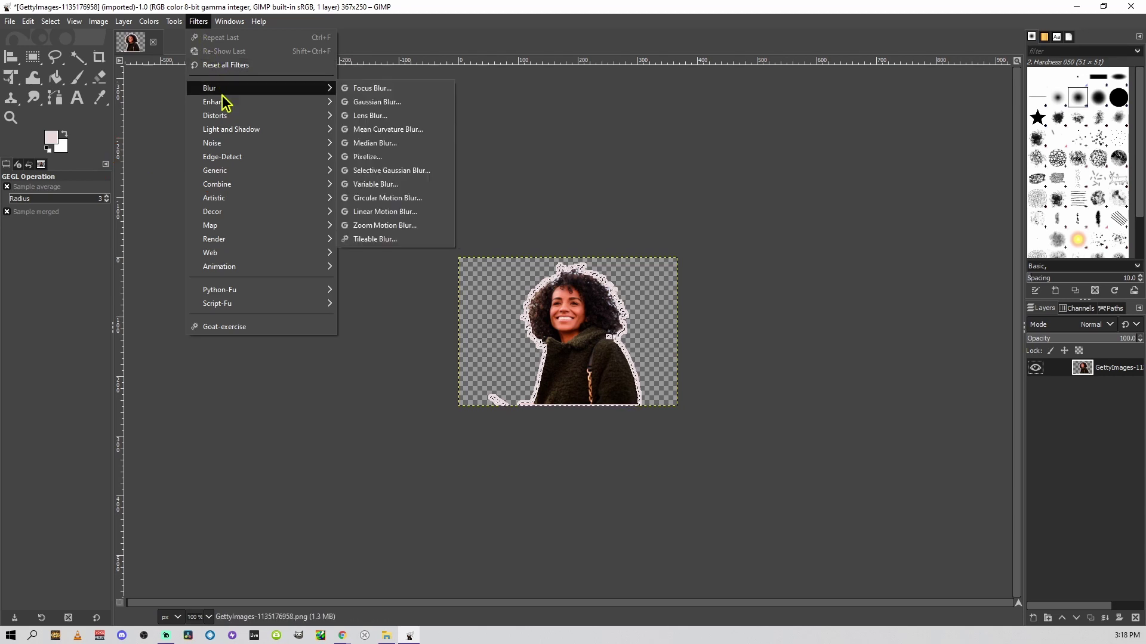
pyautogui.click(394, 103)
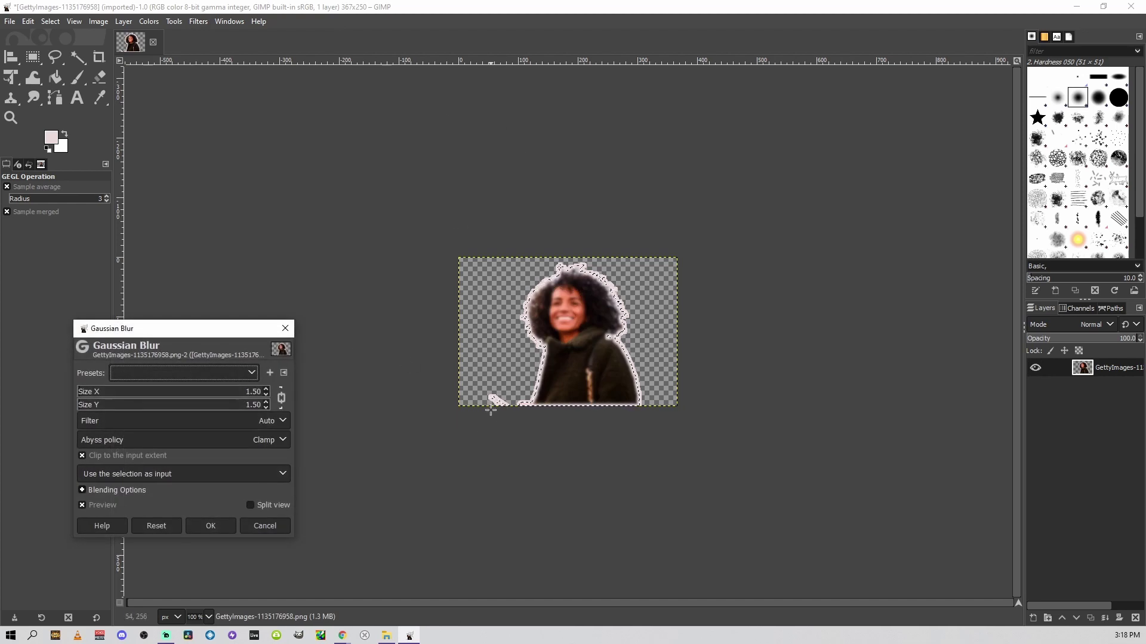
pyautogui.click(215, 528)
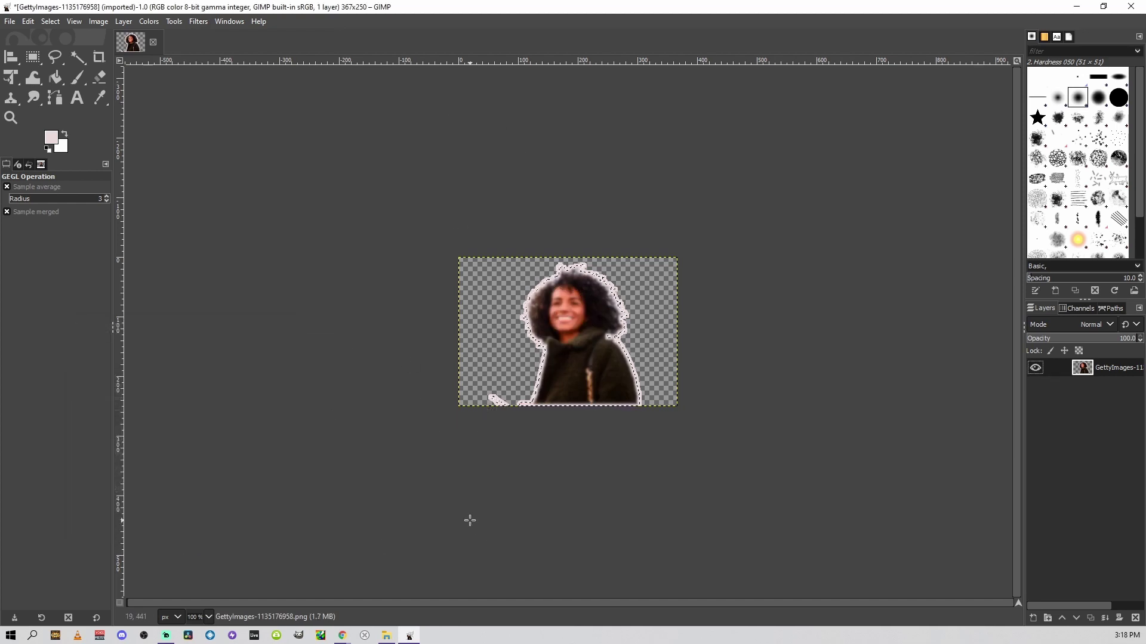
# Step: Add the sharp GettyImages-1135176958.png from the Downloads folder as a new layer above the blurred one
pyautogui.click(387, 636)
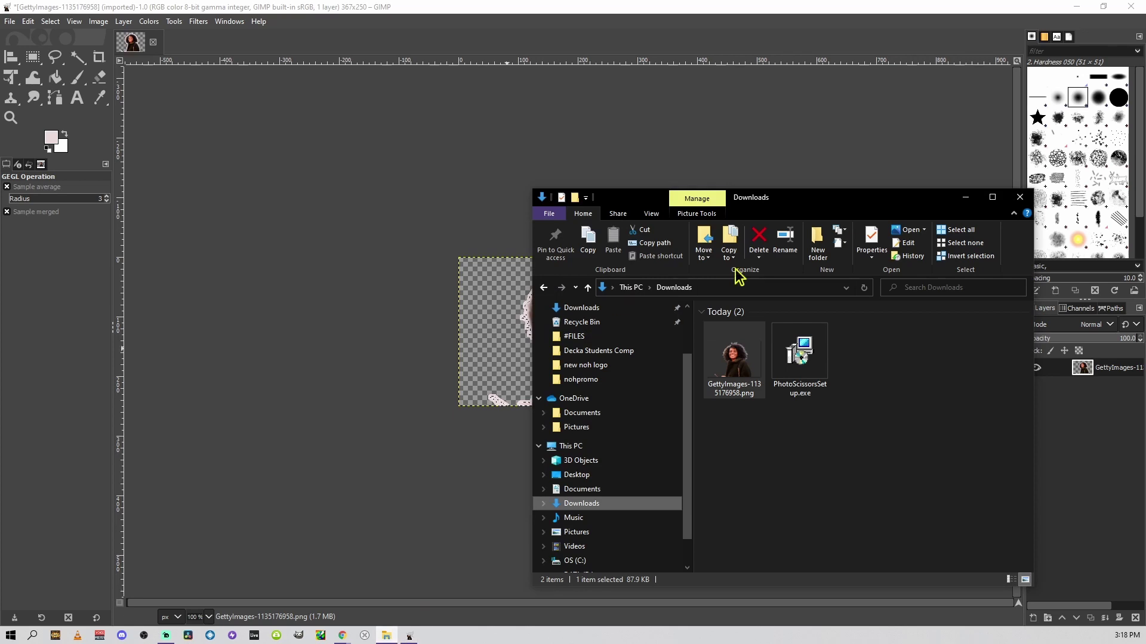
pyautogui.moveTo(806, 191); pyautogui.dragTo(948, 248)
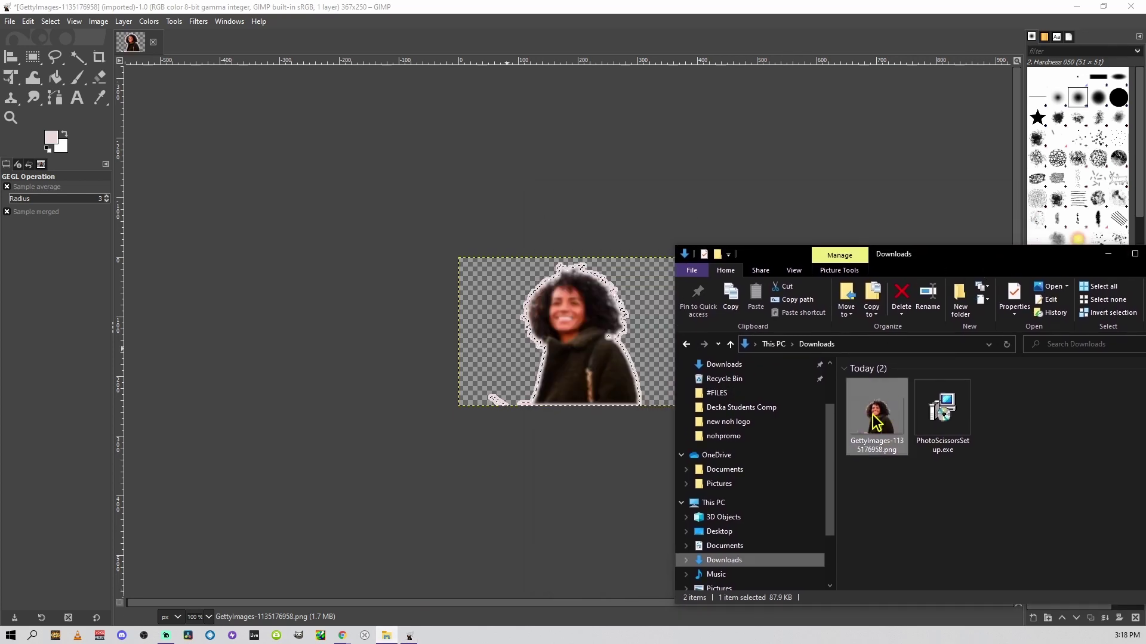
pyautogui.moveTo(872, 416); pyautogui.dragTo(636, 357)
pyautogui.moveTo(555, 324); pyautogui.dragTo(556, 326)
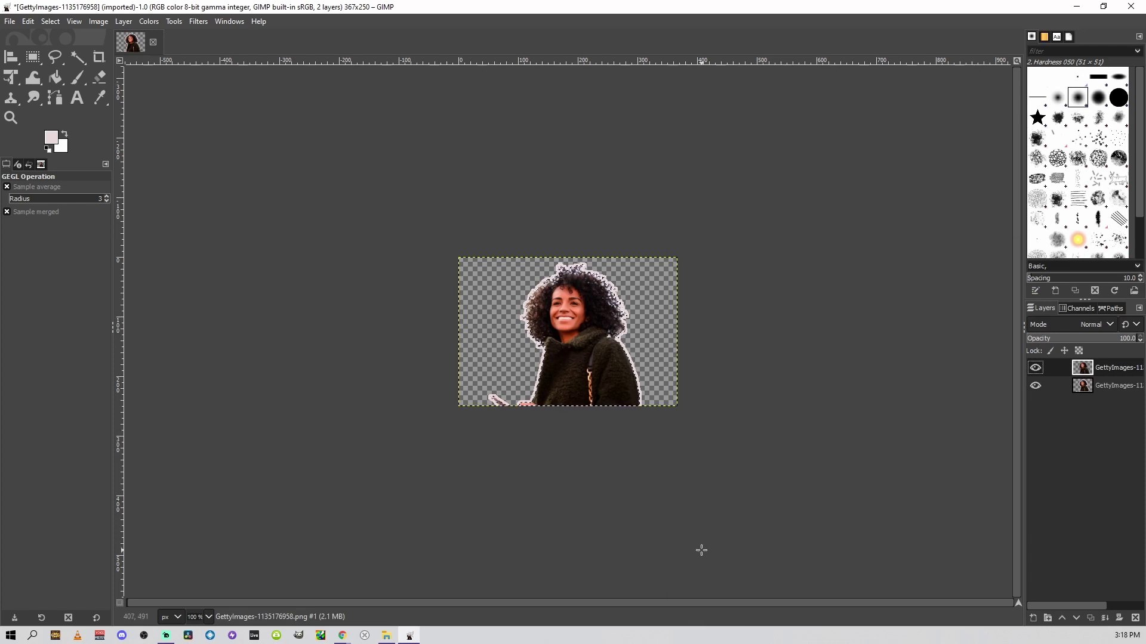
# Step: Export the image to the Desktop as "person with background border.png" with the default PNG options
pyautogui.click(10, 22)
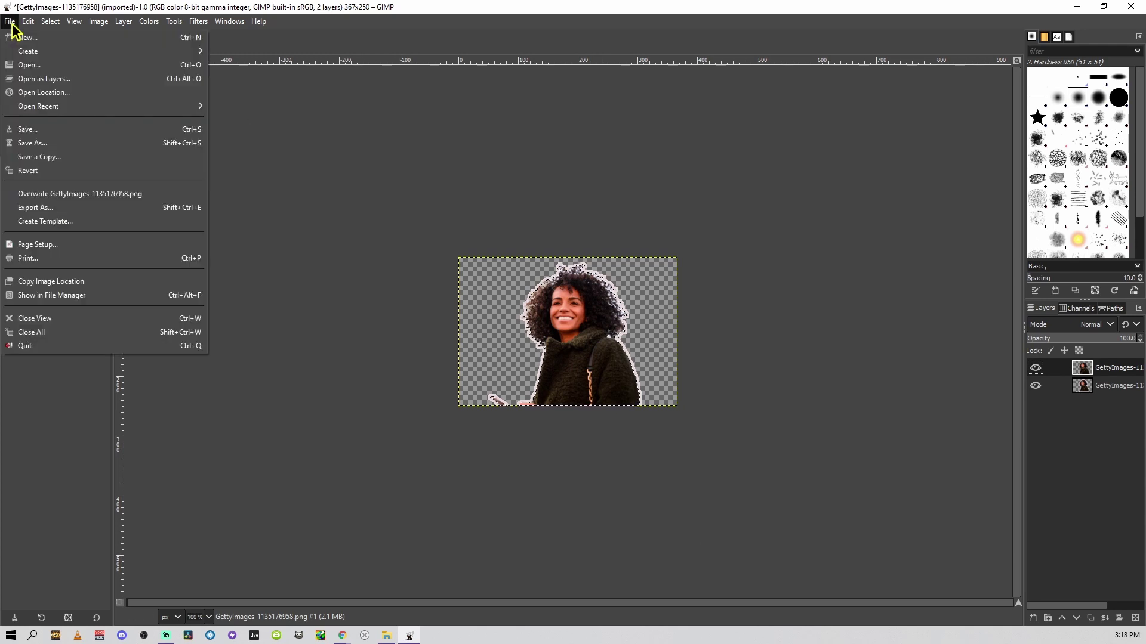
pyautogui.click(48, 207)
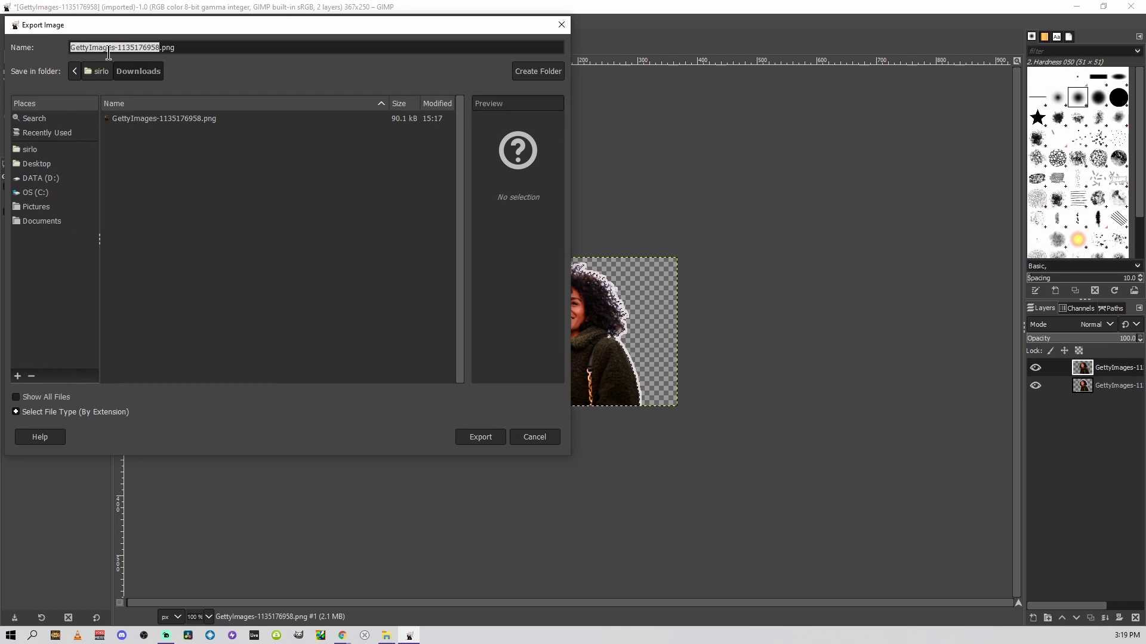
pyautogui.write('person with')
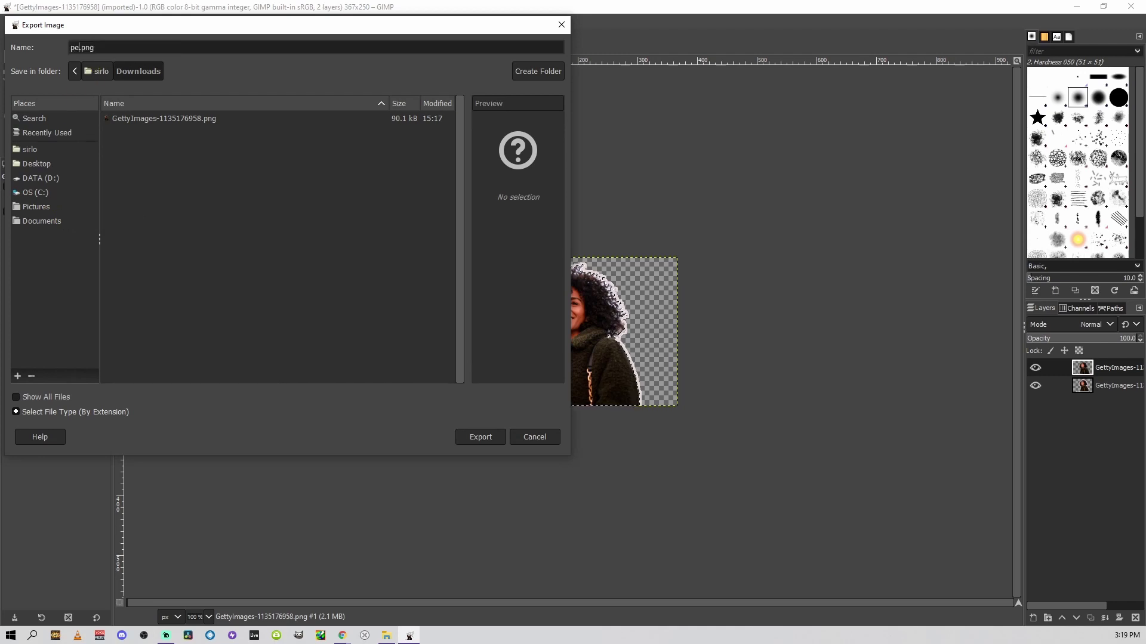
pyautogui.write(' backgroun')
pyautogui.write('d border')
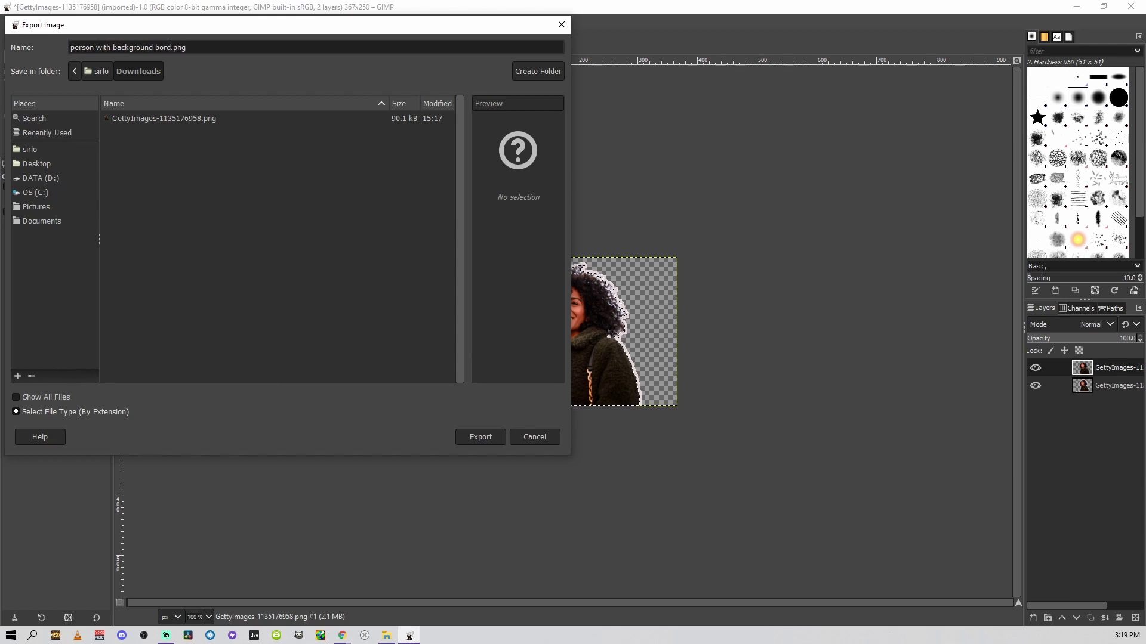
pyautogui.click(36, 163)
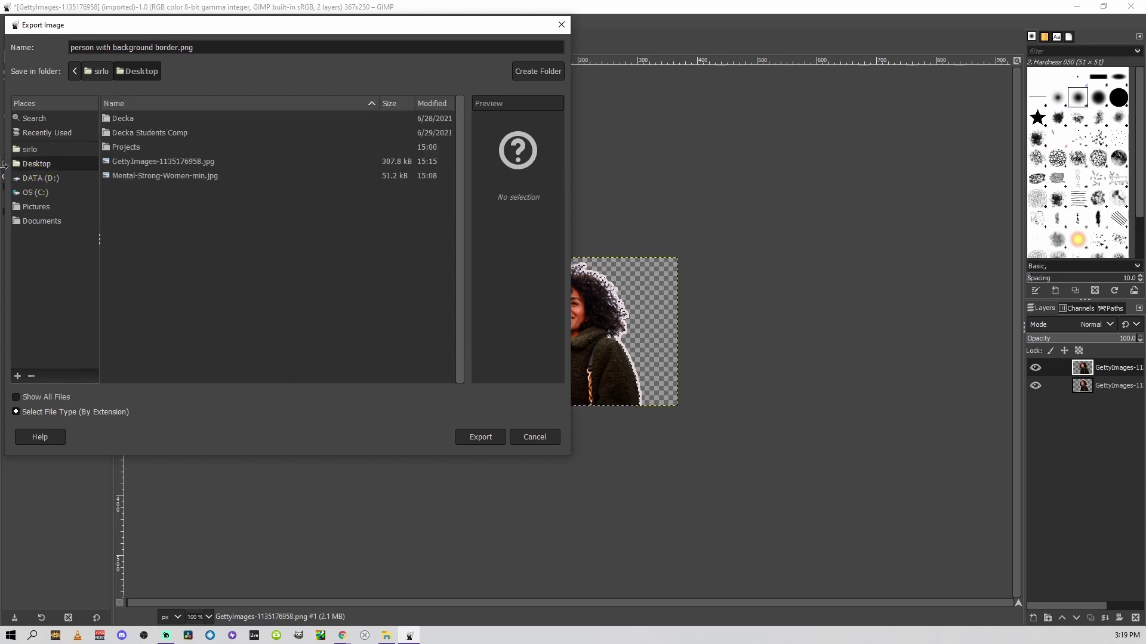
pyautogui.click(477, 440)
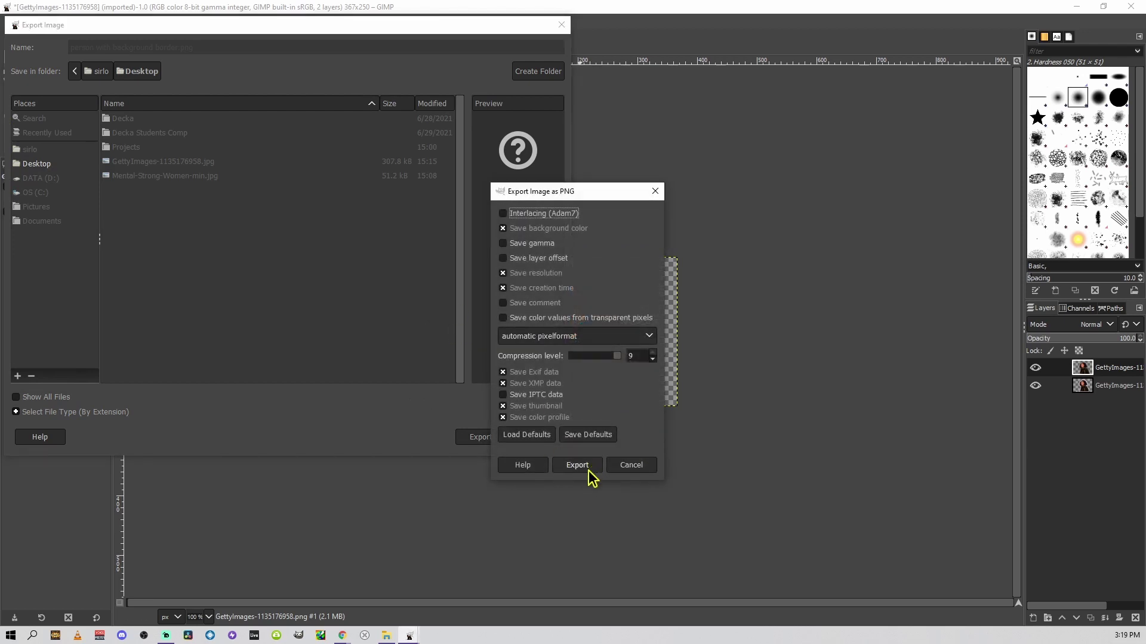
pyautogui.click(577, 466)
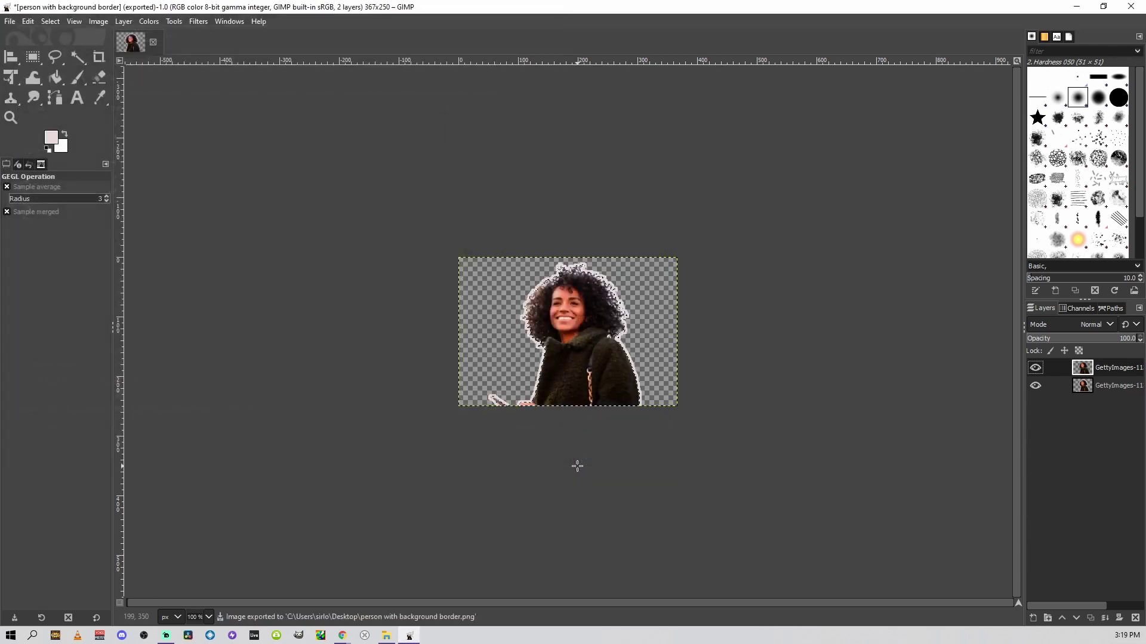
# Step: Switch to Canva in the browser and open the "Black and White Indie Music Video YouTube Thumbnail" template for customizing
pyautogui.click(1076, 7)
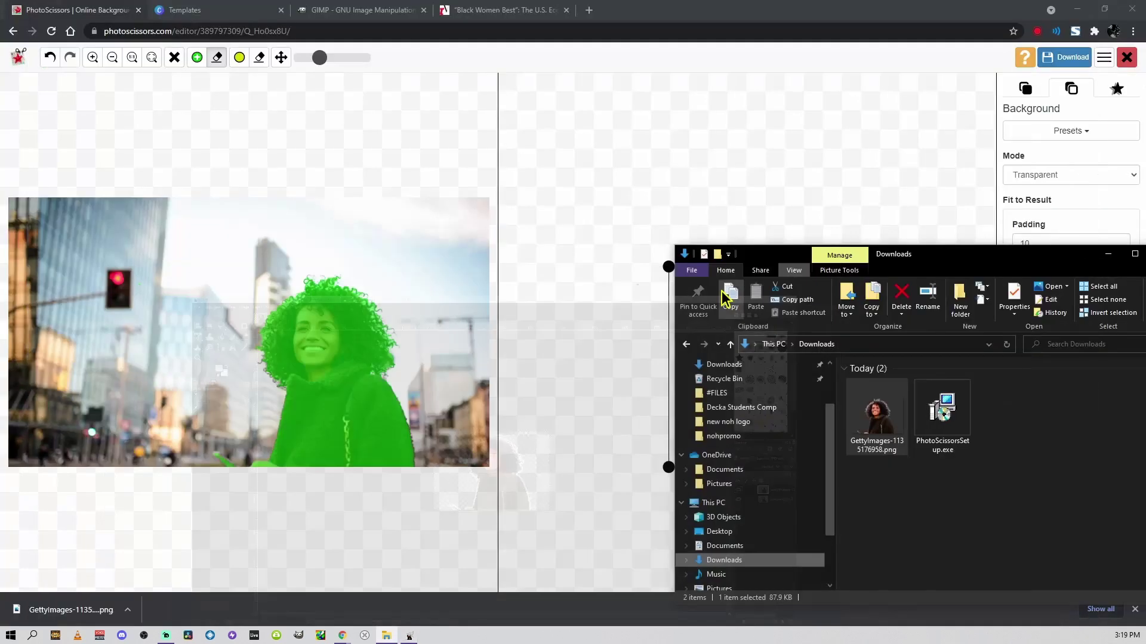
pyautogui.click(218, 14)
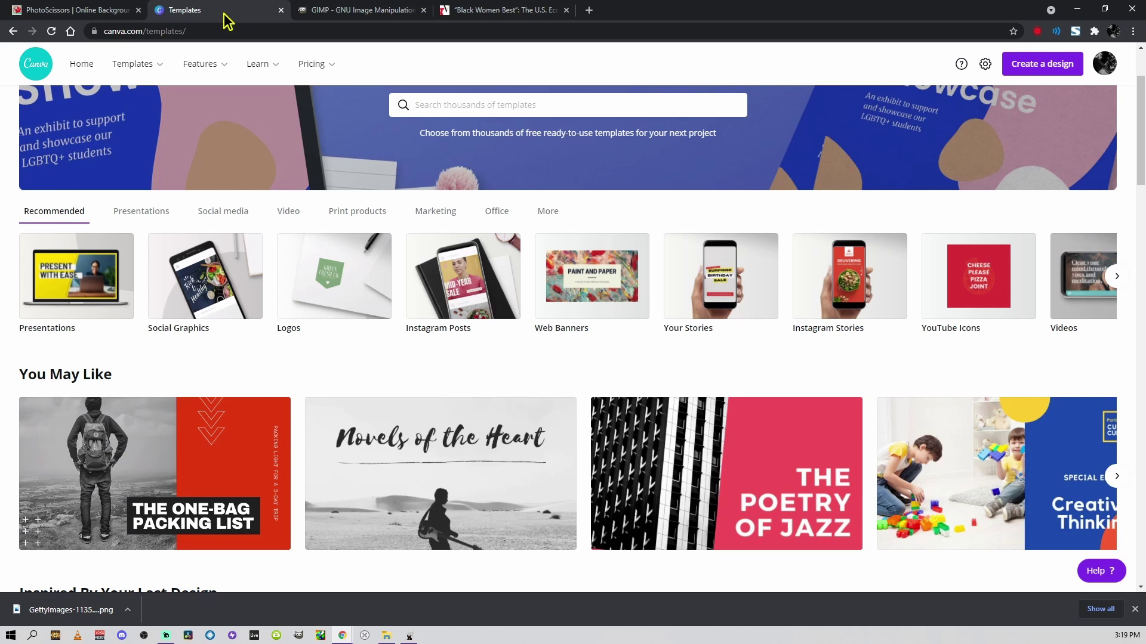
pyautogui.scroll(-10, 382, 400)
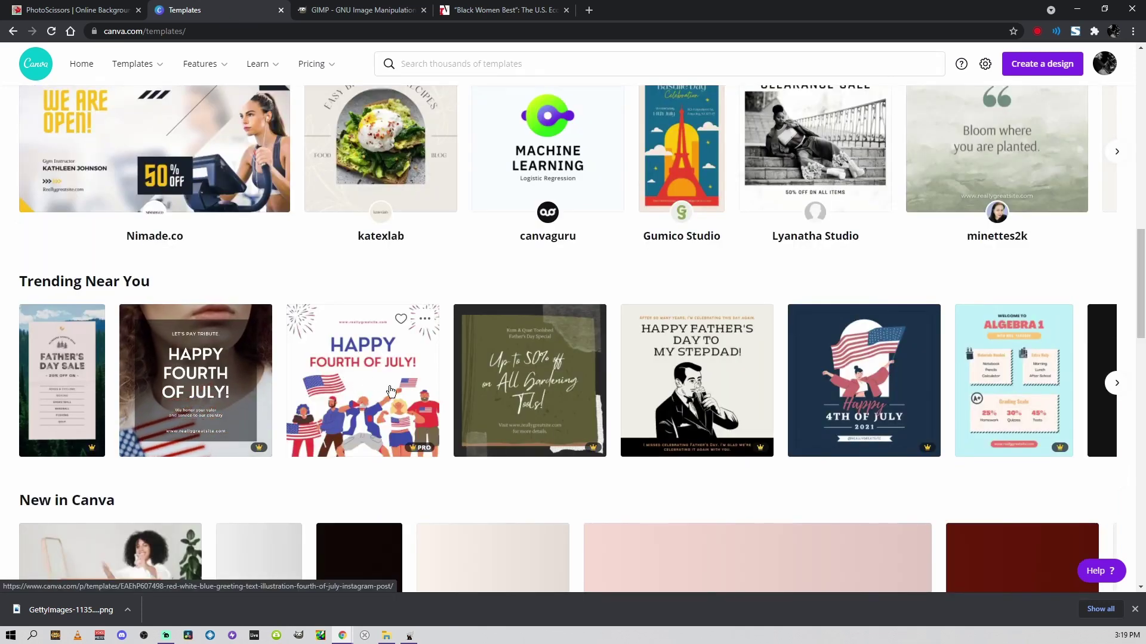
pyautogui.scroll(8, 382, 402)
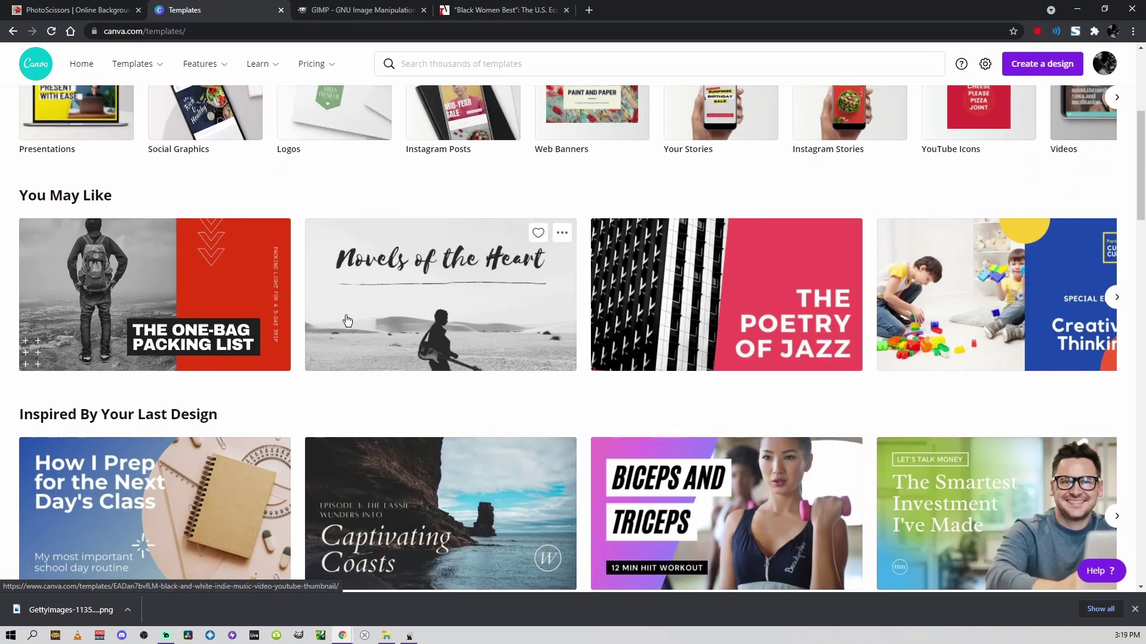
pyautogui.click(414, 341)
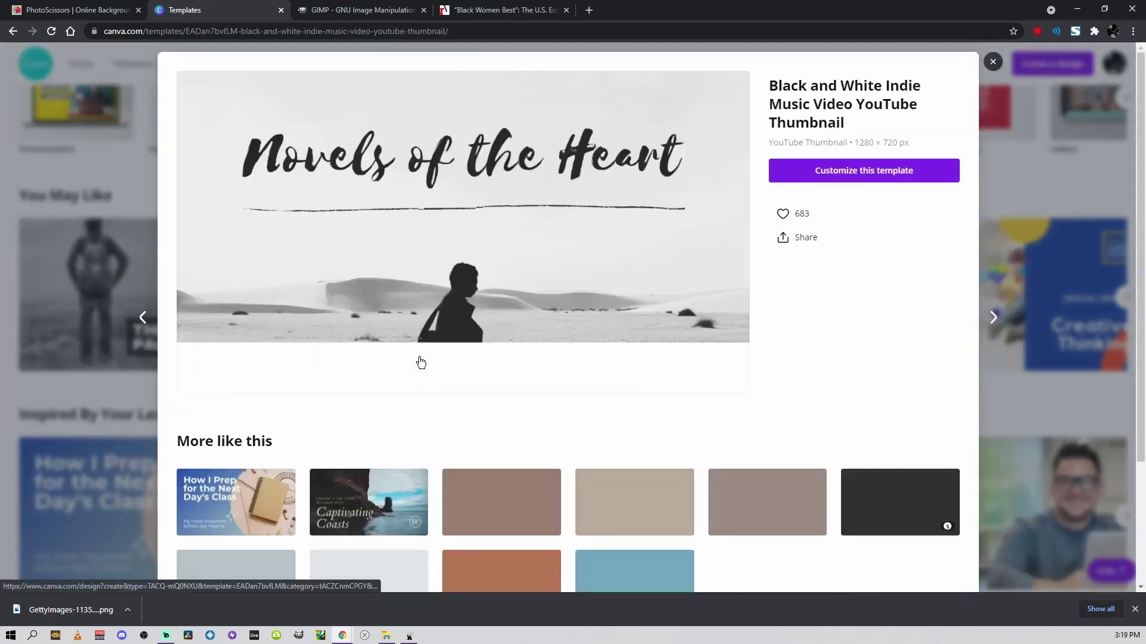
pyautogui.click(840, 173)
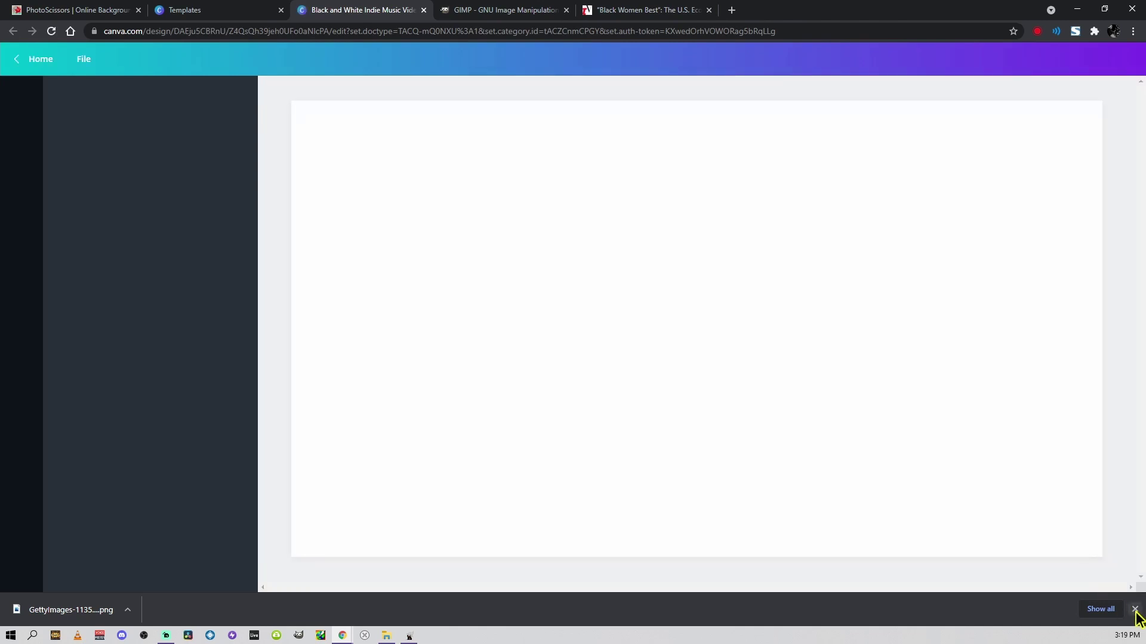
pyautogui.click(1135, 609)
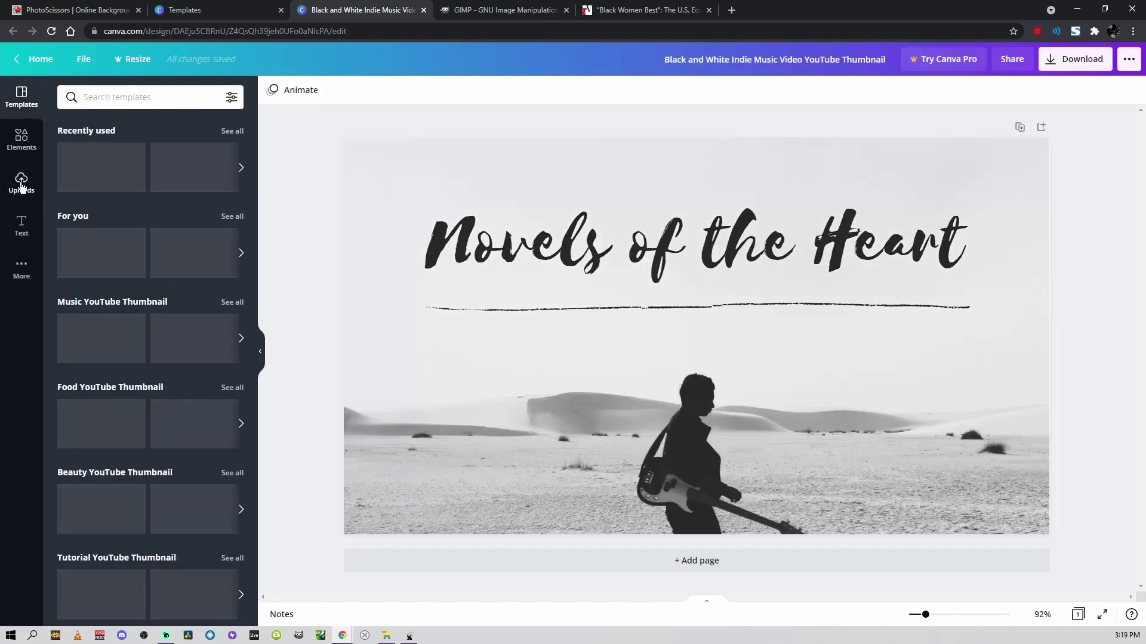
# Step: Upload "person with background border.png" from the Desktop and place it on the thumbnail over the guitarist
pyautogui.click(21, 179)
pyautogui.click(113, 99)
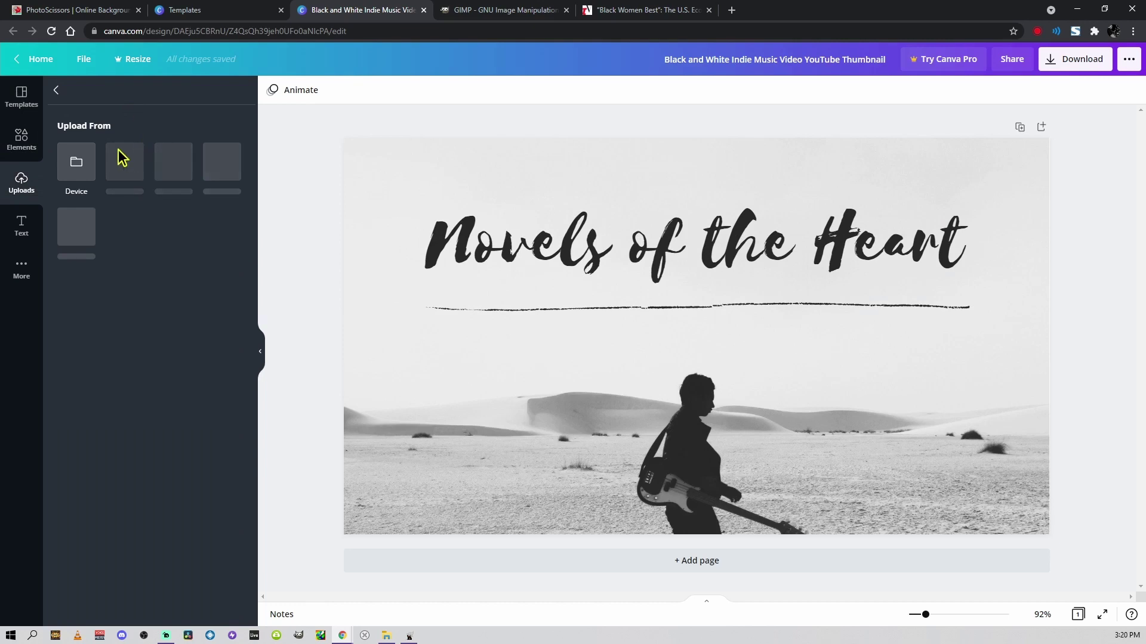
pyautogui.click(75, 161)
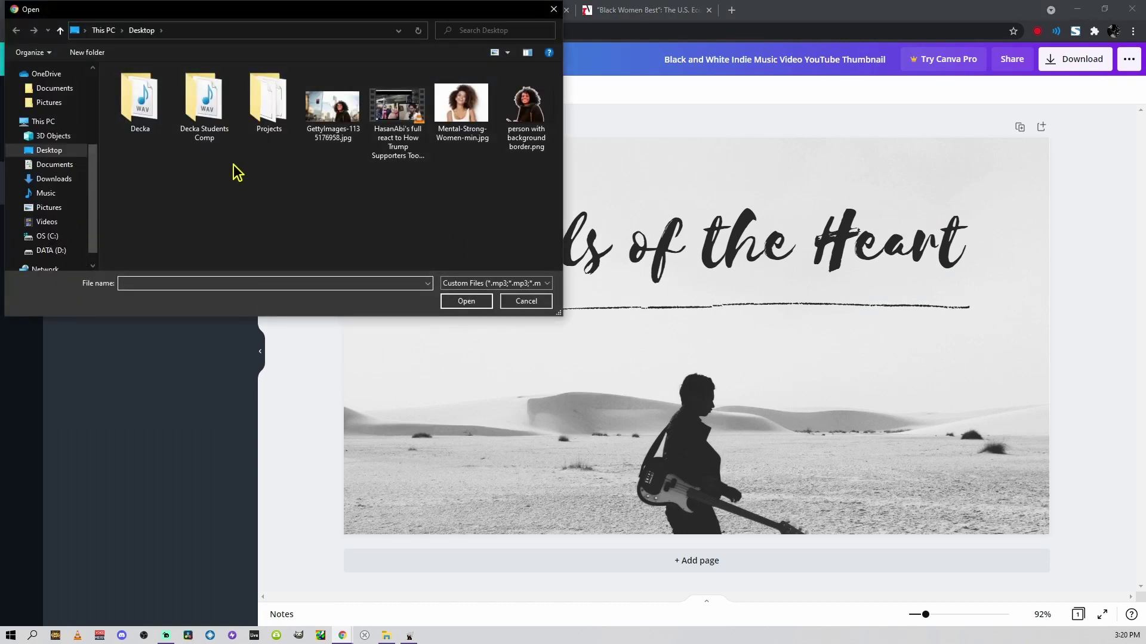
pyautogui.doubleClick(512, 116)
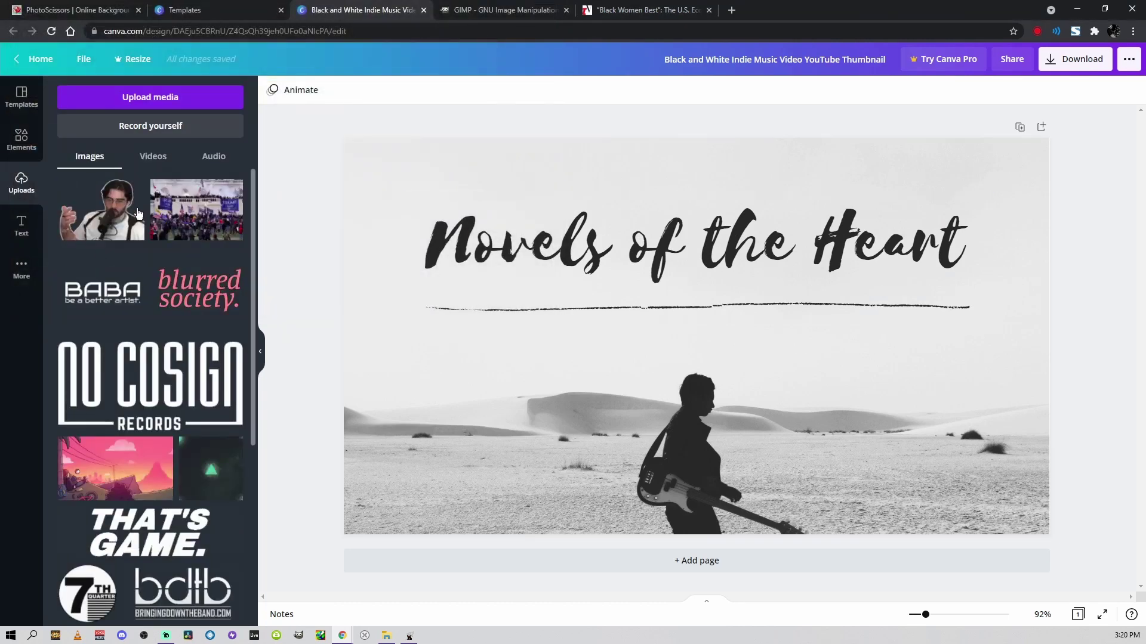
pyautogui.moveTo(134, 221); pyautogui.dragTo(716, 418)
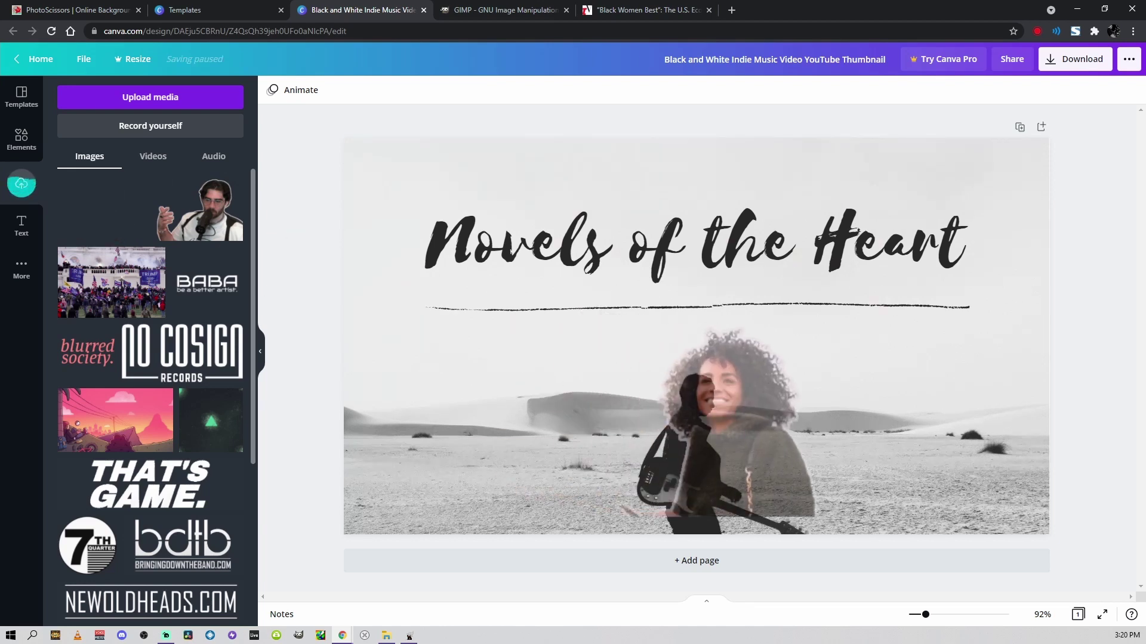
pyautogui.scroll(-5, 115, 291)
pyautogui.scroll(5, 114, 291)
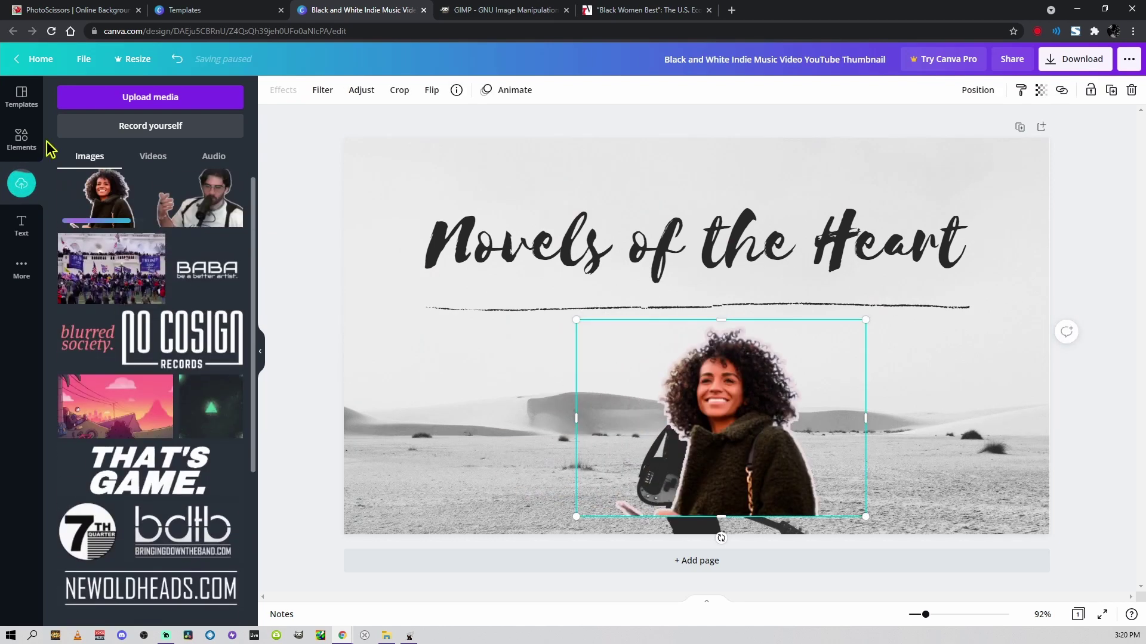
# Step: Move the woman's cutout down to the thumbnail's lower edge over the guitarist and enlarge it slightly
pyautogui.click(22, 139)
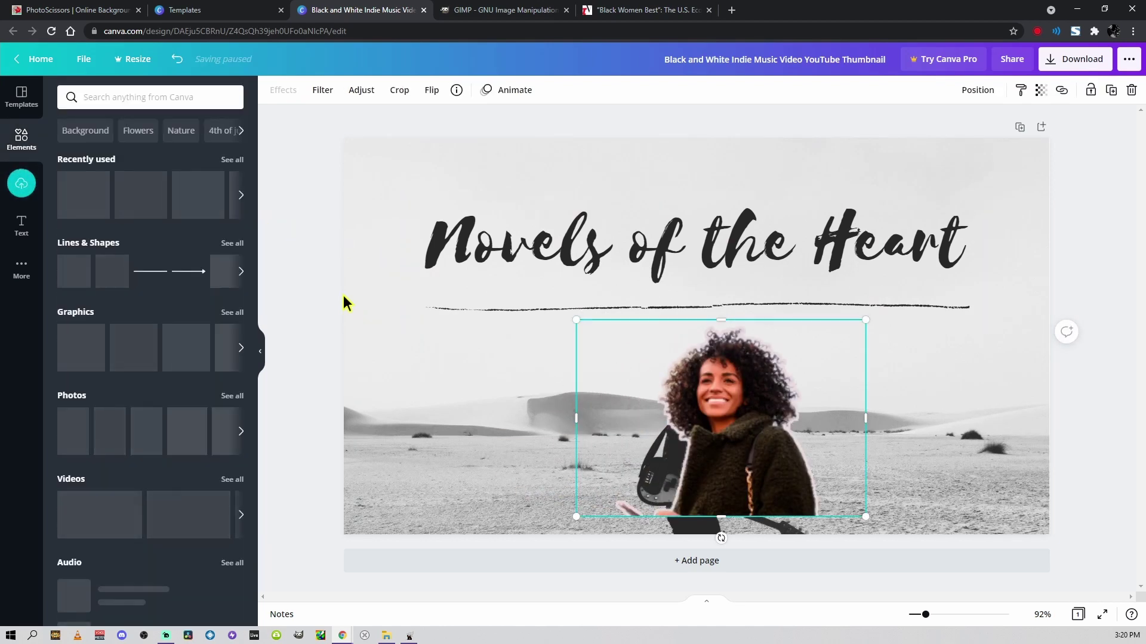
pyautogui.moveTo(741, 418); pyautogui.dragTo(651, 420)
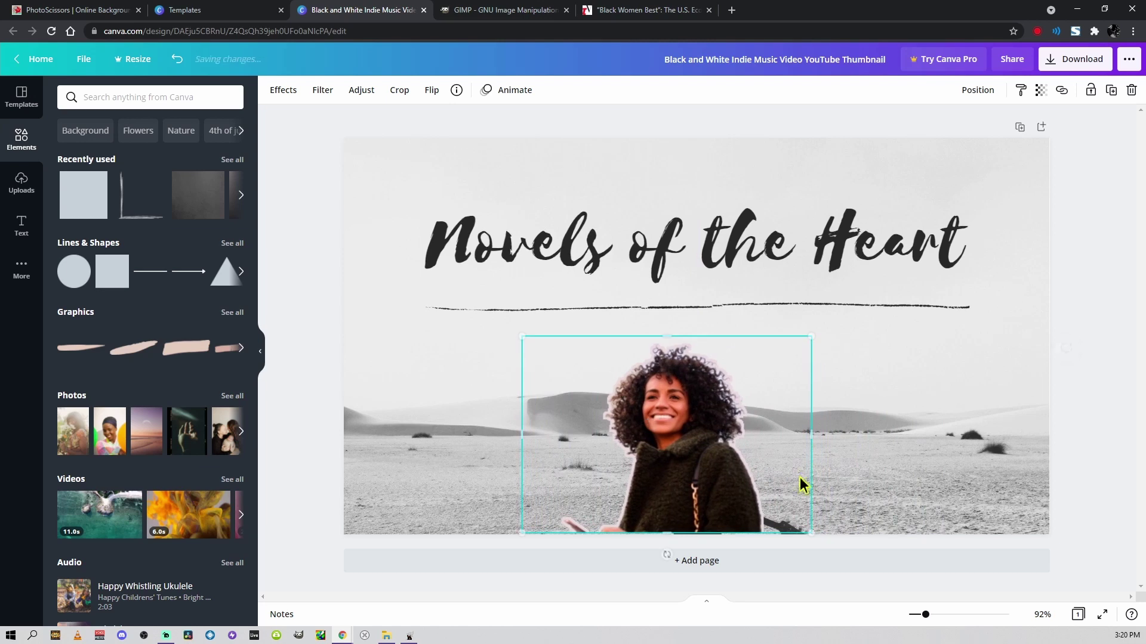
pyautogui.moveTo(814, 336); pyautogui.dragTo(842, 323)
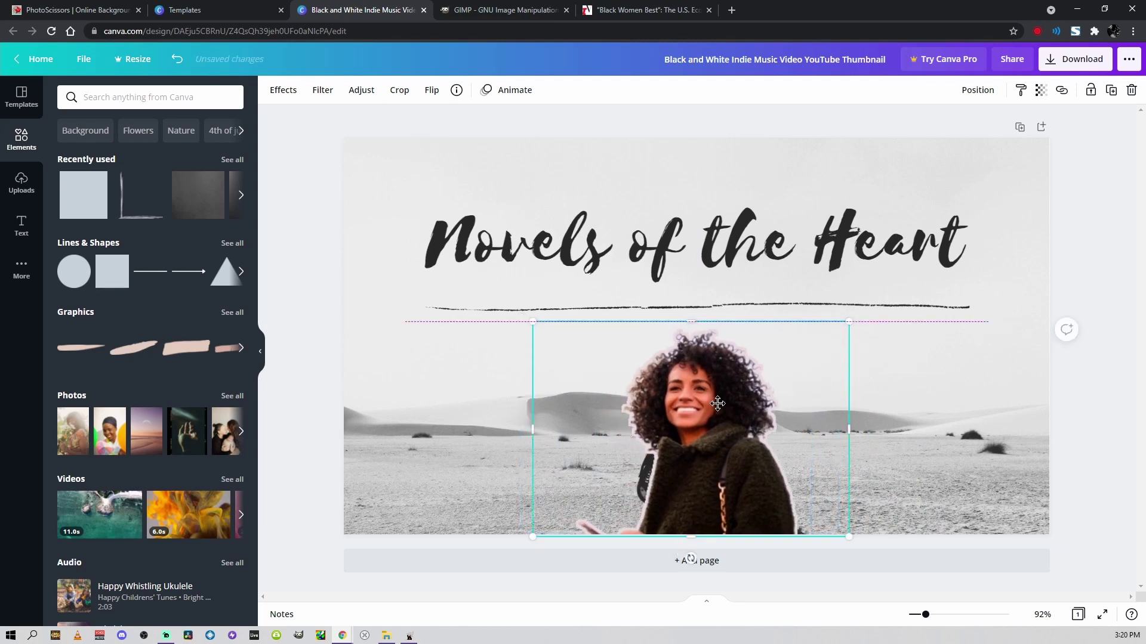